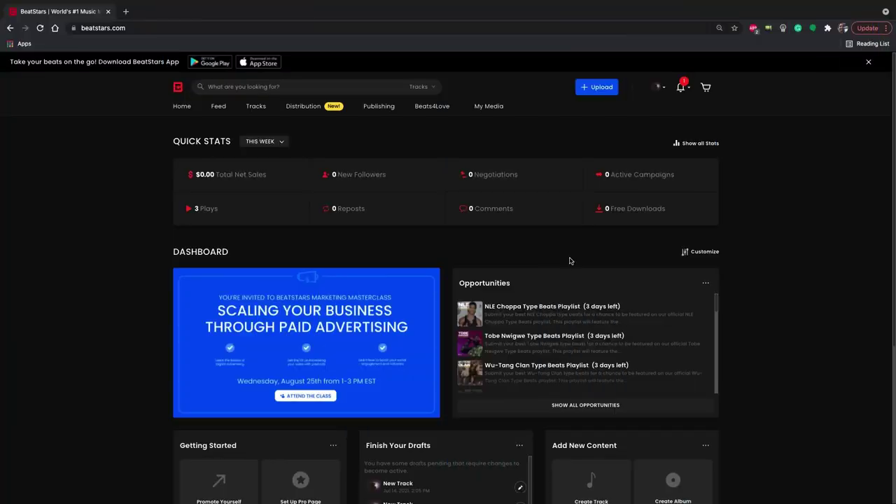
# Step: Make every BeatStars track a free MP3 download with voice tag and apply it to all tracks
pyautogui.moveTo(494, 109)
pyautogui.click(332, 146)
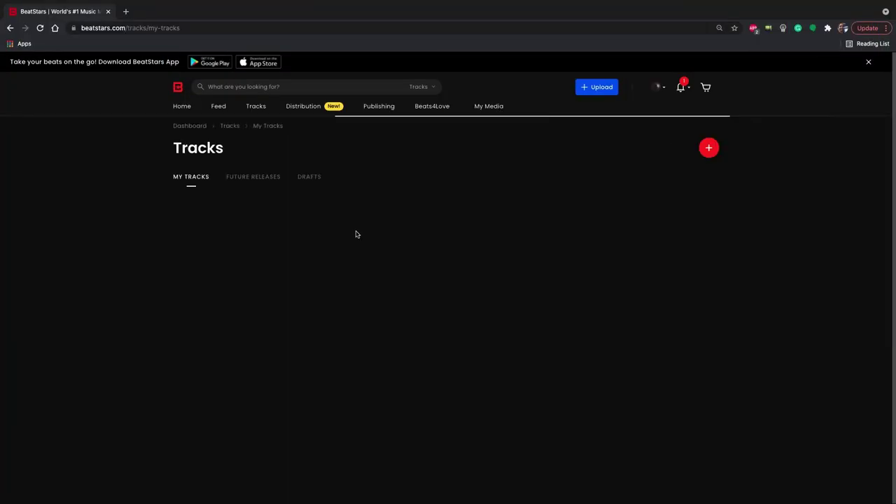
pyautogui.click(198, 246)
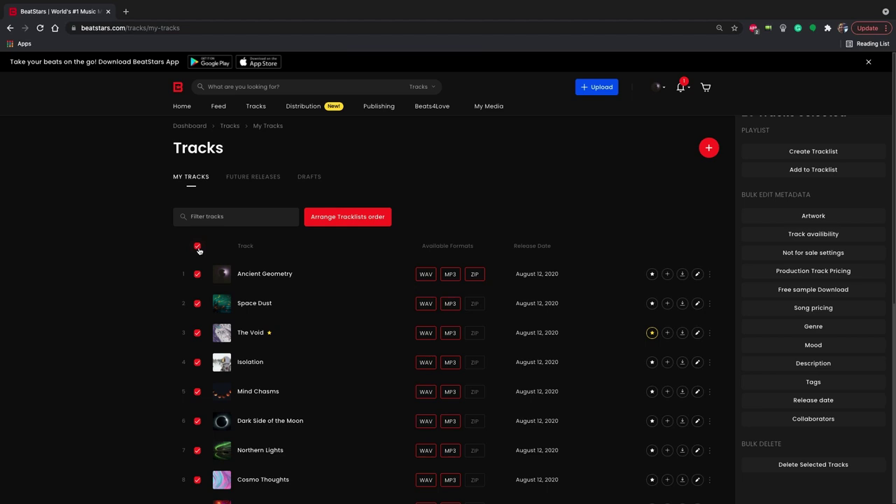
pyautogui.click(802, 289)
pyautogui.click(357, 229)
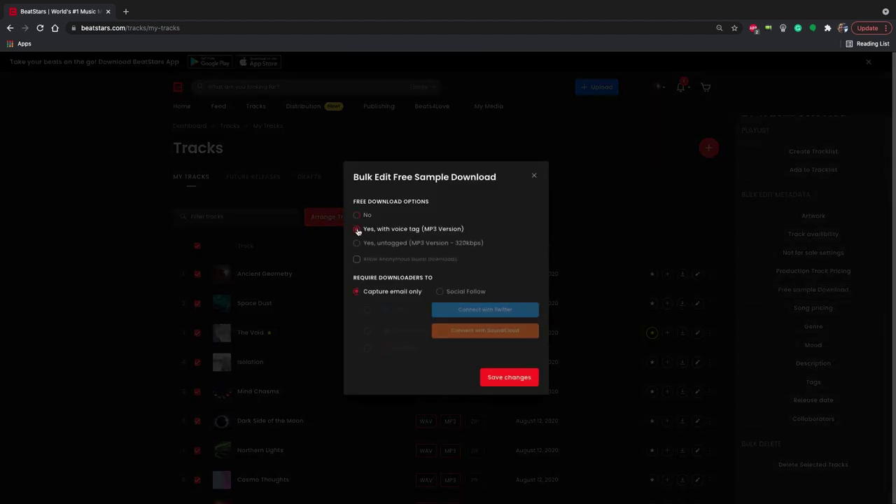
pyautogui.click(517, 378)
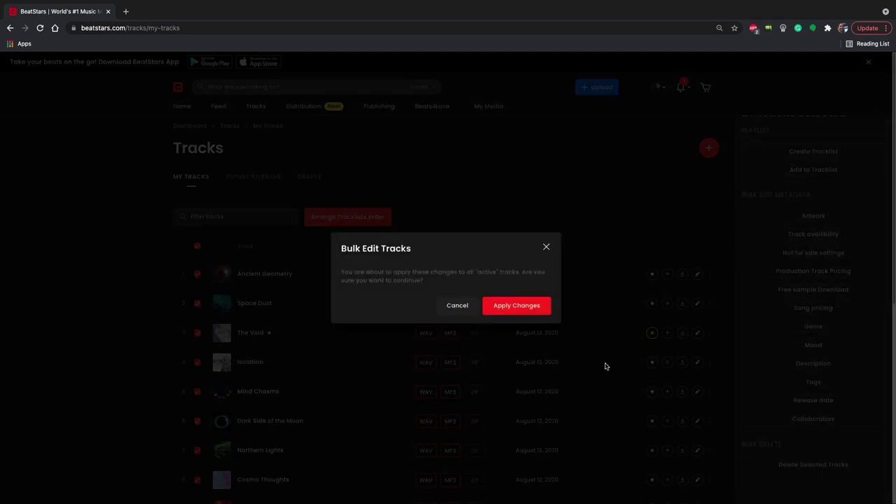
pyautogui.click(524, 308)
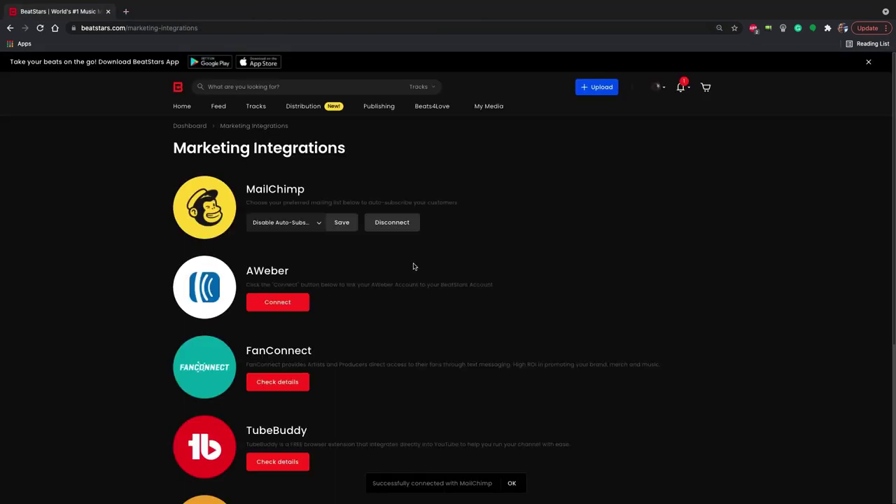
# Step: Pick the account's audience as the MailChimp auto-subscribe list and save it
pyautogui.click(317, 228)
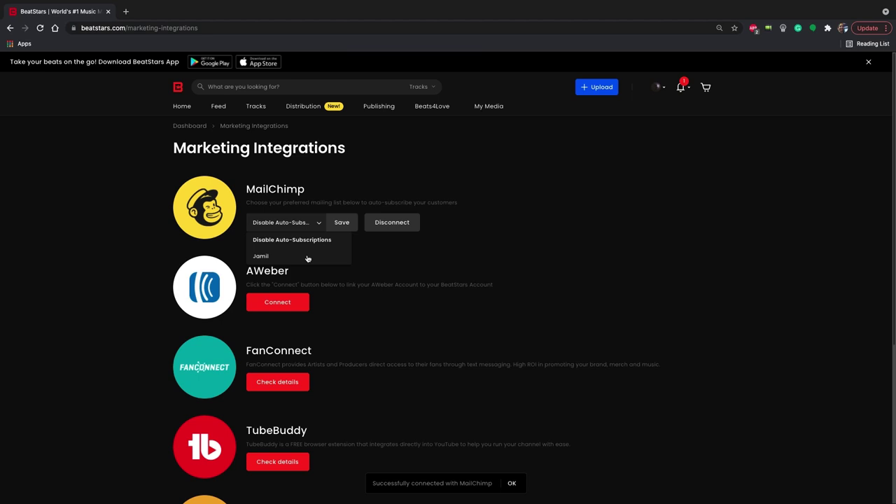
pyautogui.click(307, 258)
pyautogui.click(344, 224)
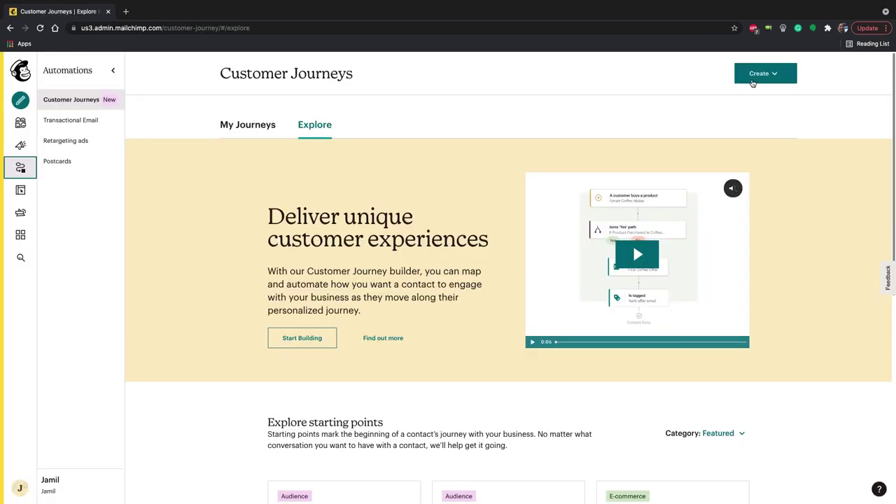
# Step: Create a new customer journey whose starting point is the FREE DOWNLOAD tag being added
pyautogui.click(765, 73)
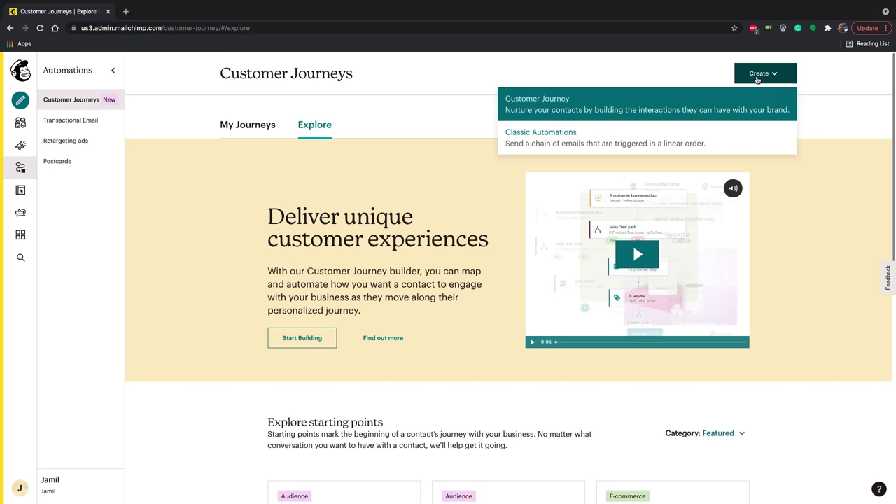
pyautogui.click(600, 109)
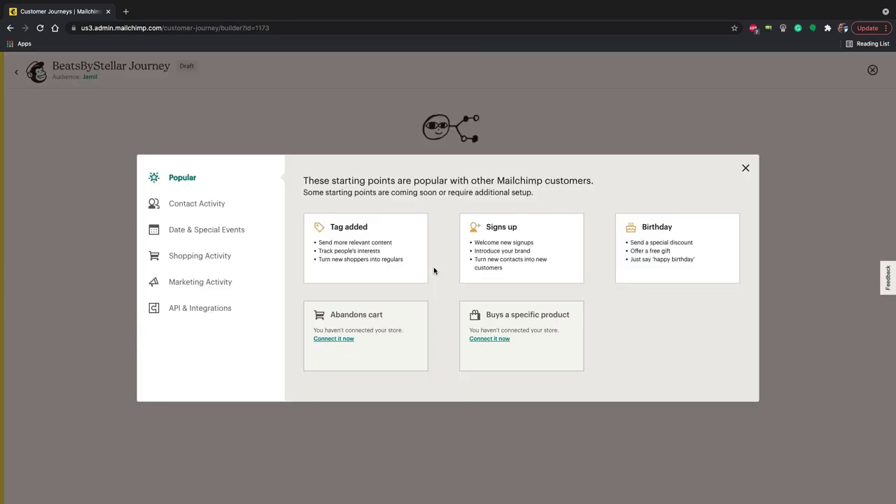
pyautogui.click(393, 256)
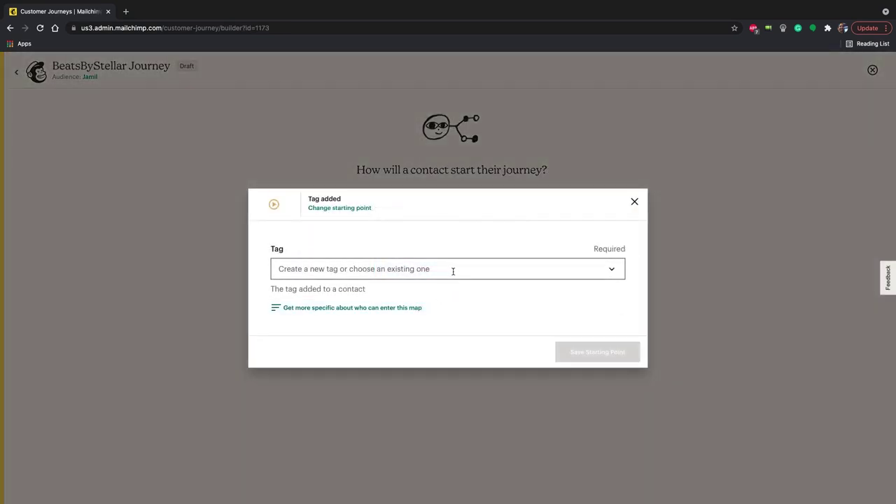
pyautogui.click(612, 269)
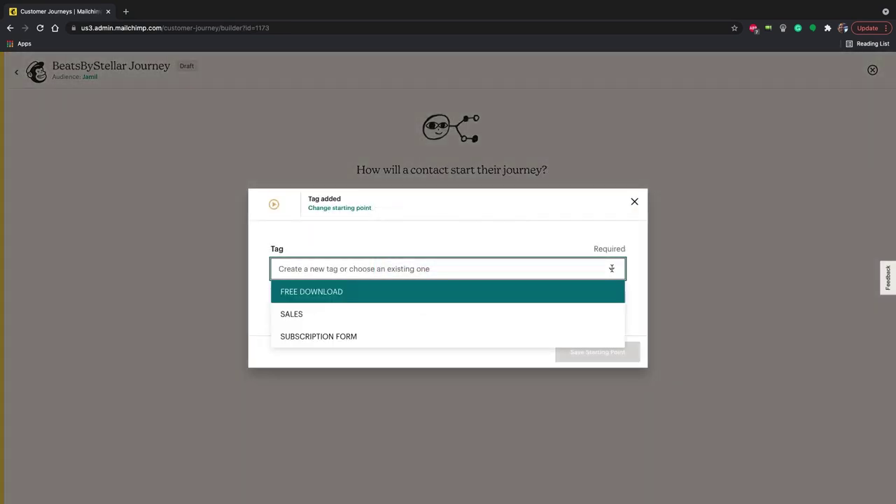
pyautogui.click(459, 295)
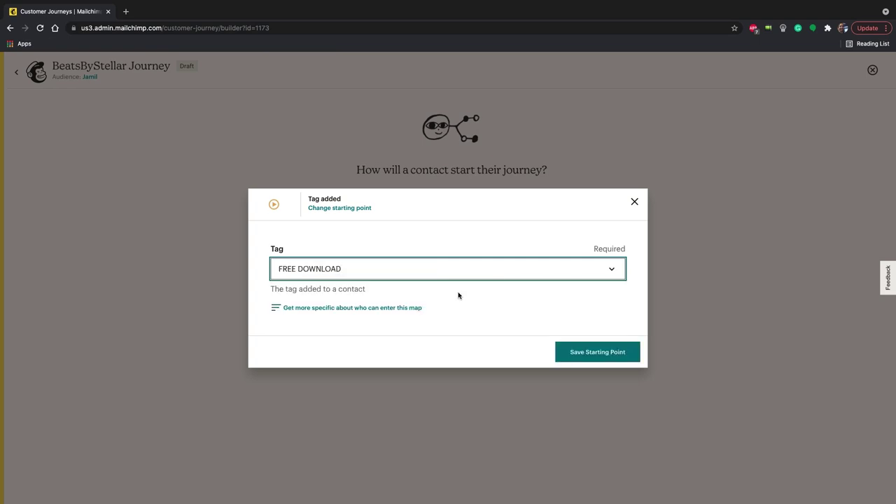
pyautogui.click(578, 354)
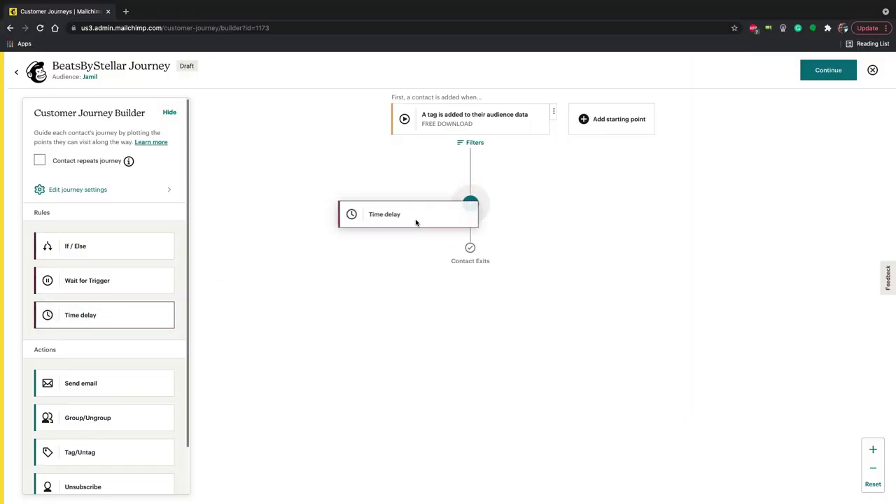
# Step: Add a 1-hour time delay after the tag trigger, followed by a send-email step
pyautogui.moveTo(486, 206); pyautogui.dragTo(487, 208)
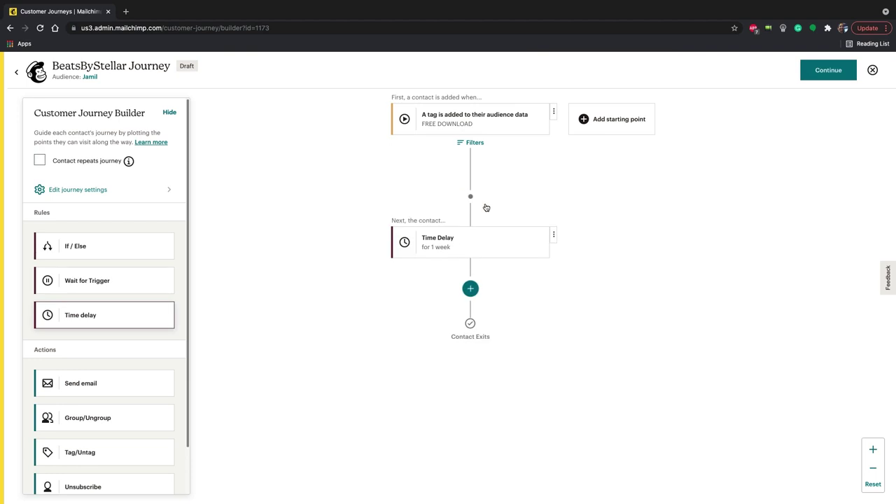
pyautogui.click(511, 243)
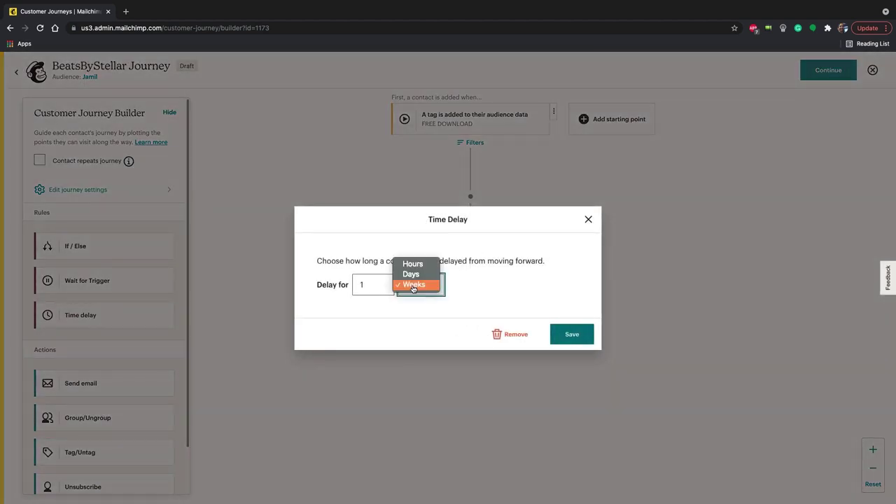
pyautogui.click(413, 264)
pyautogui.click(566, 334)
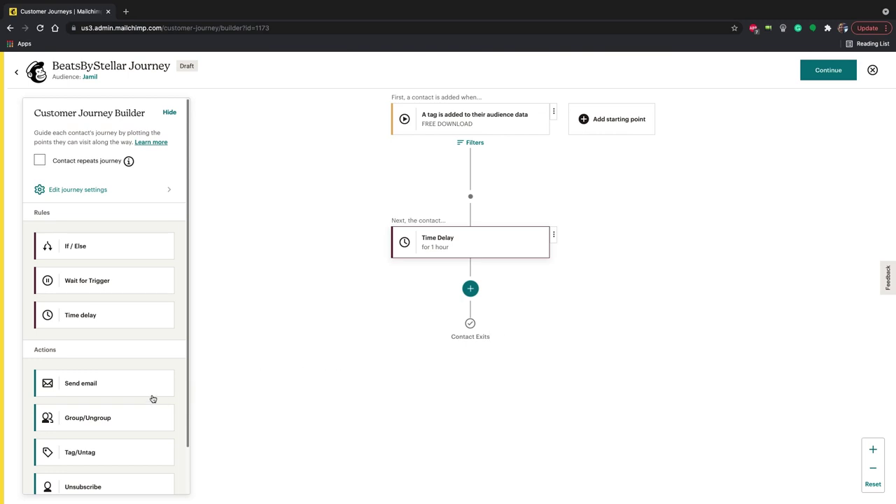
pyautogui.moveTo(121, 391); pyautogui.dragTo(479, 302)
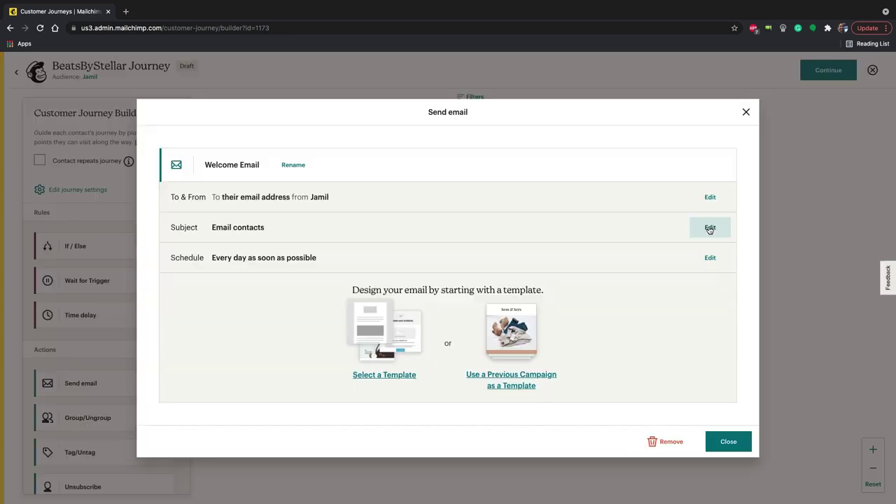
# Step: Give the Welcome Email subject 'Thanks for Joining BeatsByStellar.com' and the coupon-code preview text
pyautogui.click(706, 226)
pyautogui.click(312, 254)
pyautogui.press('super+a')
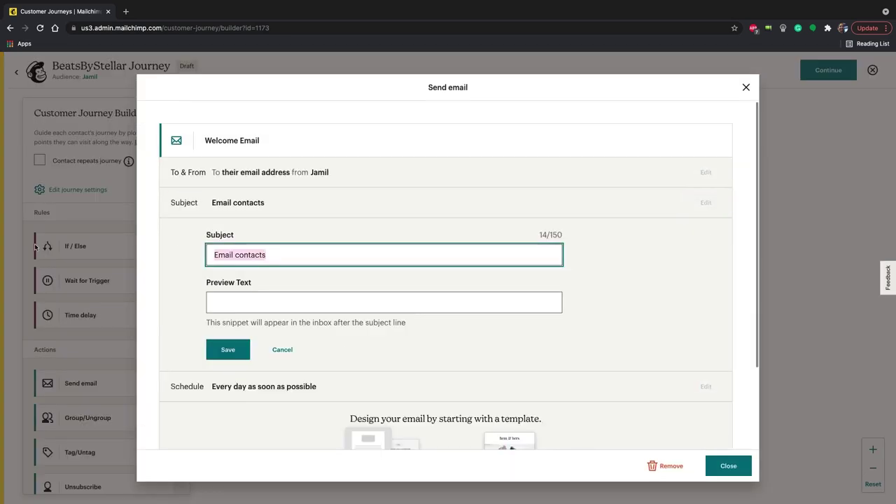
pyautogui.write('Thanks f')
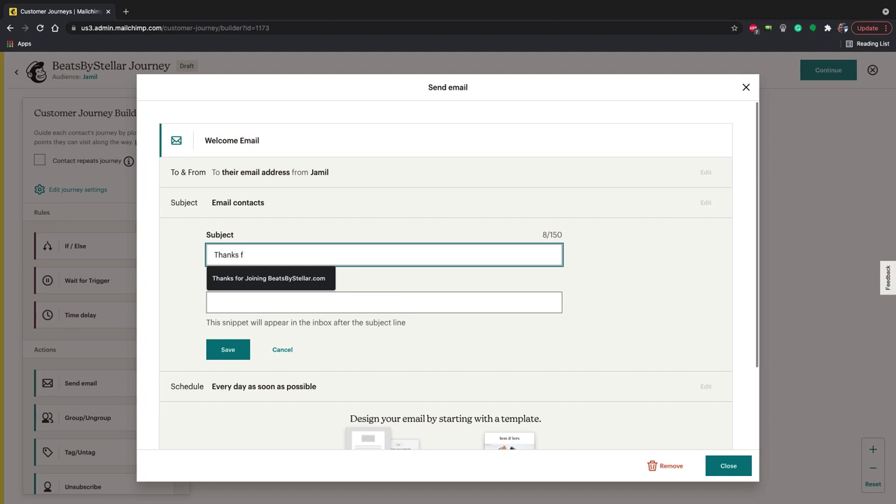
pyautogui.click(268, 279)
pyautogui.click(291, 300)
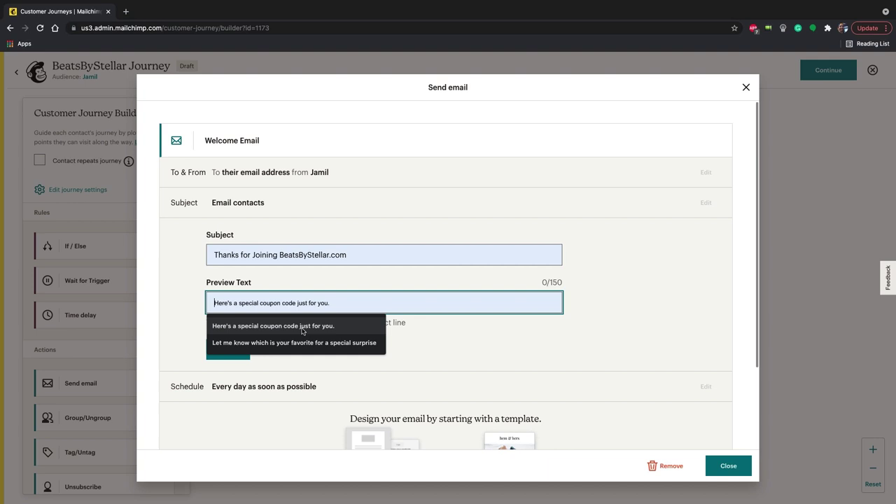
pyautogui.click(306, 325)
pyautogui.scroll(-1, 349, 347)
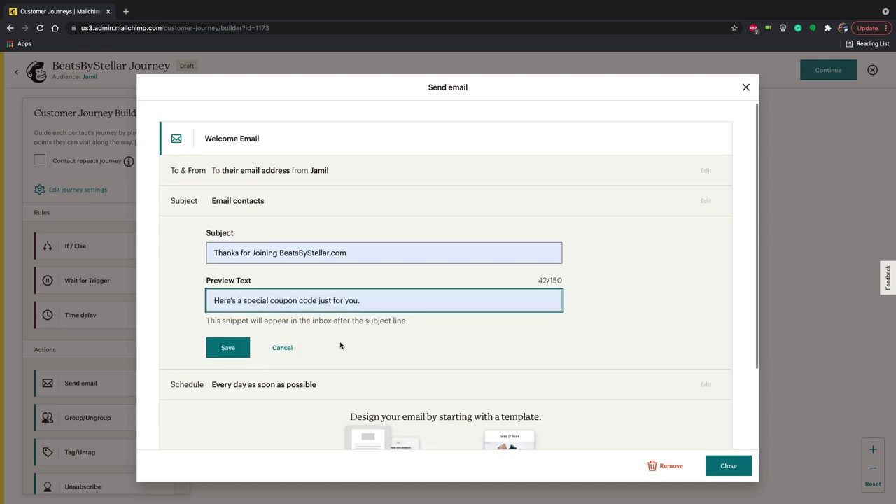
pyautogui.press('BackSpace')
pyautogui.scroll(-1, 340, 347)
pyautogui.click(229, 333)
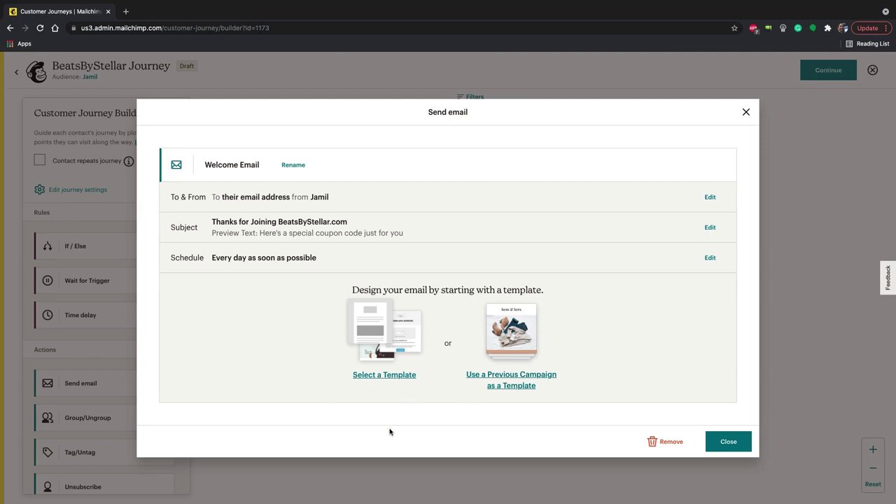
pyautogui.click(393, 384)
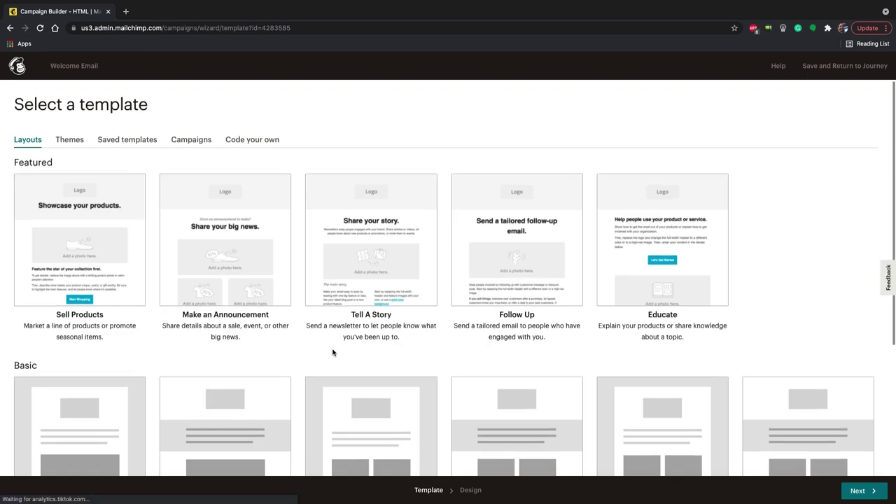
# Step: Choose the single-column layout and swap the header for the purple Welcome to BeatsByStellar banner
pyautogui.scroll(-3, 333, 352)
pyautogui.click(112, 275)
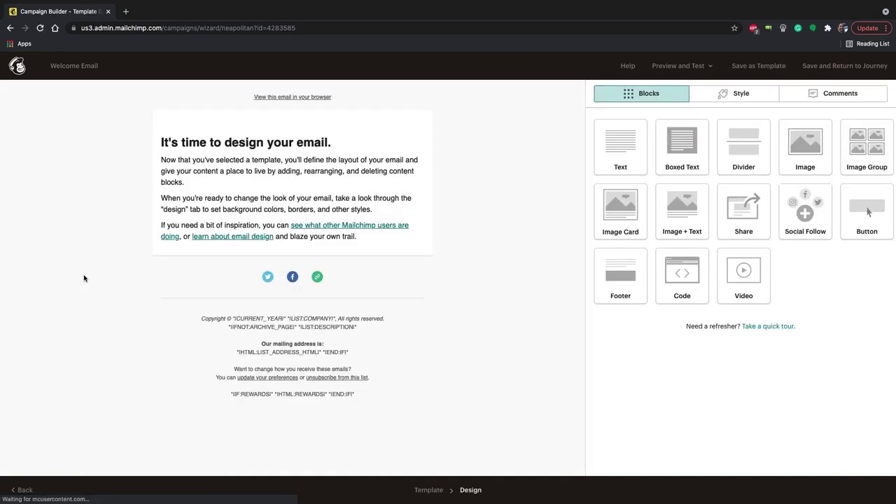
pyautogui.click(310, 173)
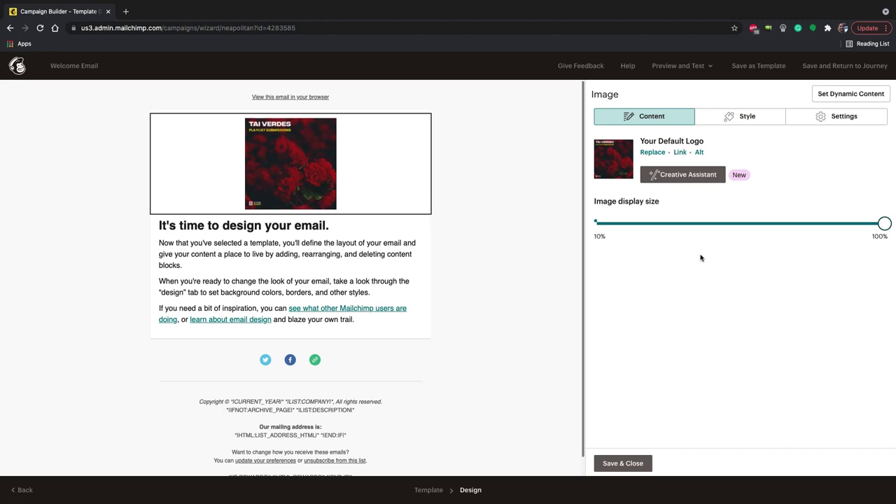
pyautogui.click(643, 152)
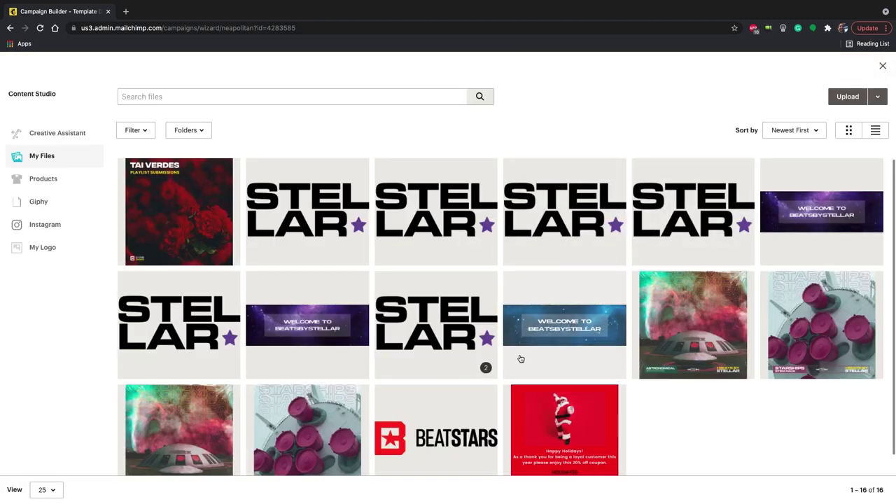
pyautogui.click(800, 224)
pyautogui.click(867, 95)
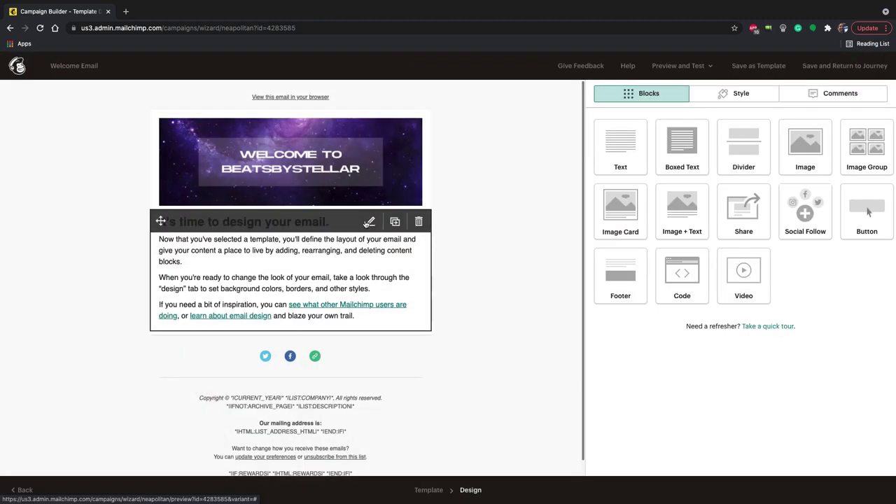
# Step: Change the heading to 'Thank you for allowing us to join you on your music journey' and clear the template body
pyautogui.click(371, 222)
pyautogui.tripleClick(718, 179)
pyautogui.write('Thank you for all')
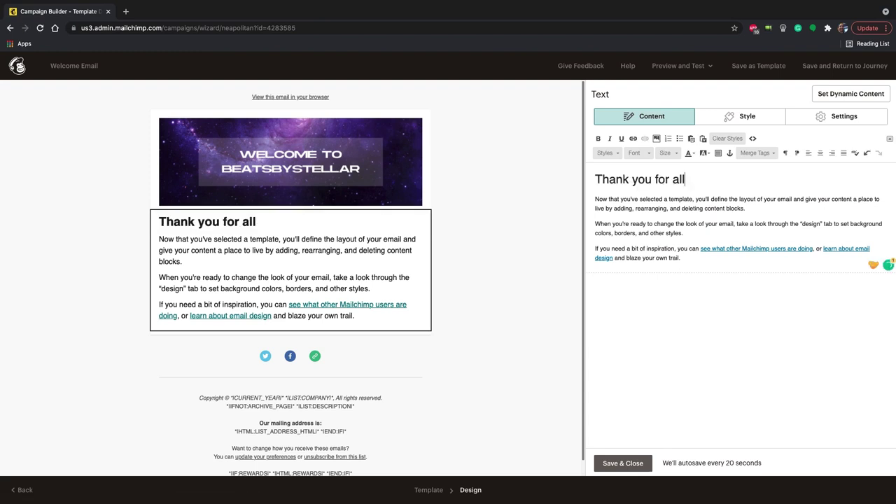
pyautogui.write('owing us to join you on your')
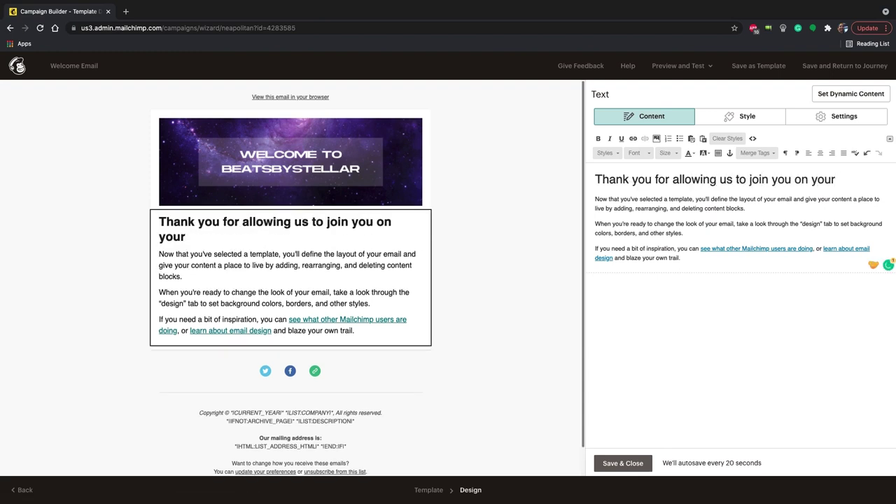
pyautogui.write(' music journey.')
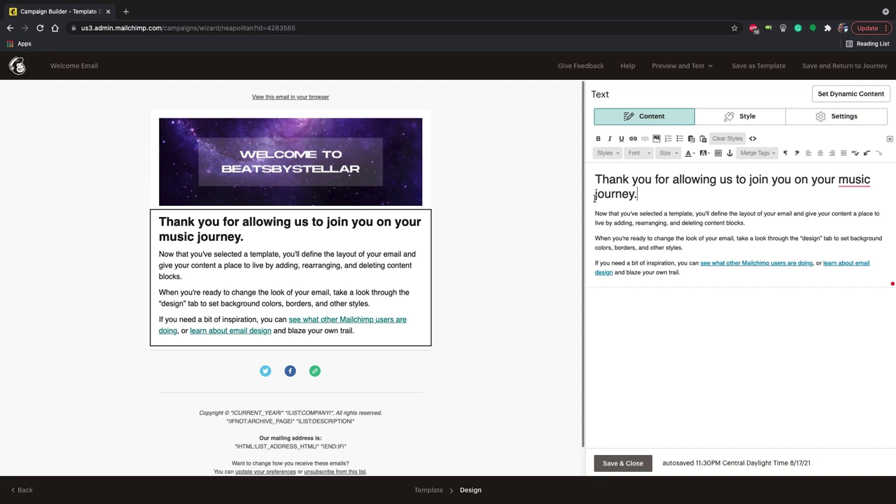
pyautogui.moveTo(596, 215); pyautogui.dragTo(783, 273)
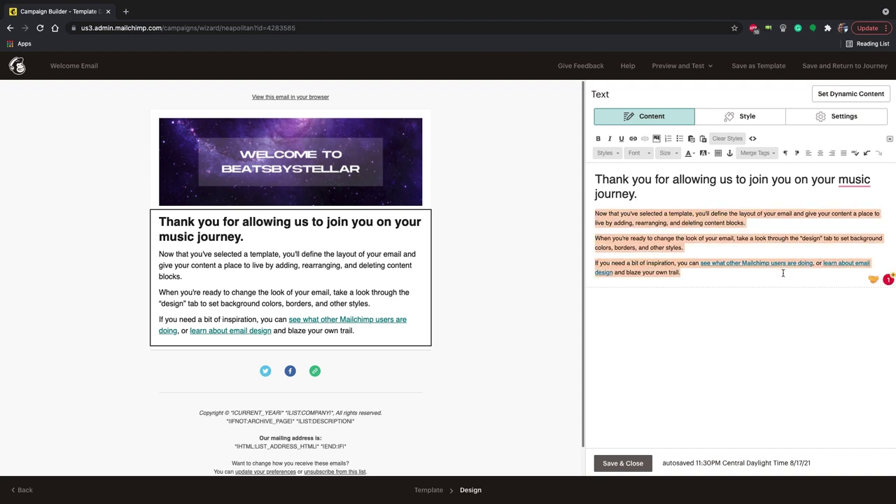
pyautogui.press('BackSpace')
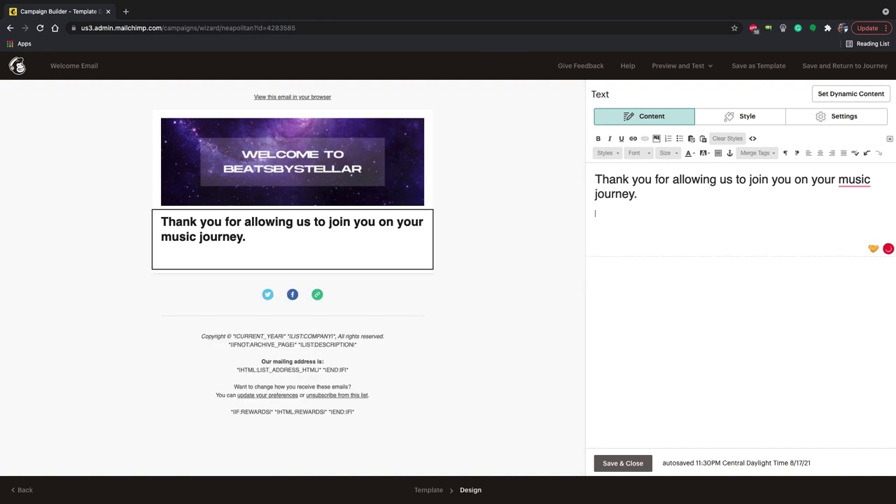
# Step: Write the BeatsbyStellar introduction followed by five numbered quick facts about the producer
pyautogui.write("My name is BeatsbyStellar and I'm so glad to s")
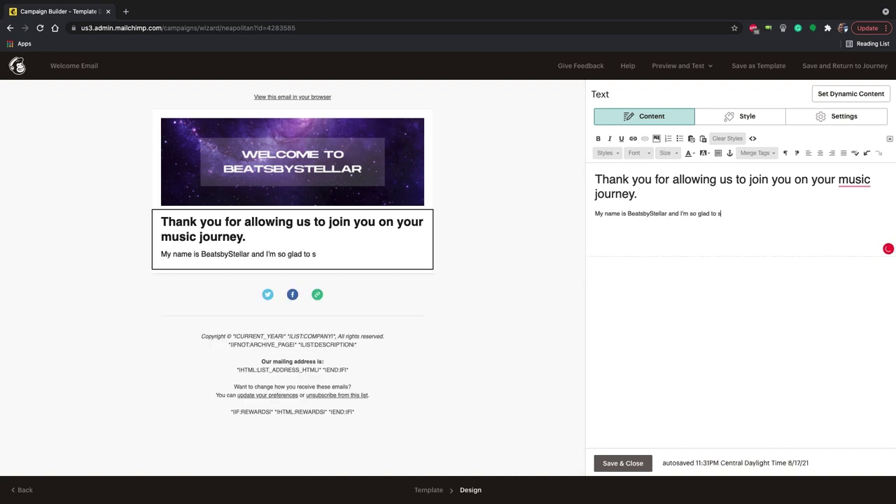
pyautogui.write("ee that you've downloaded by beats from my beat store. ")
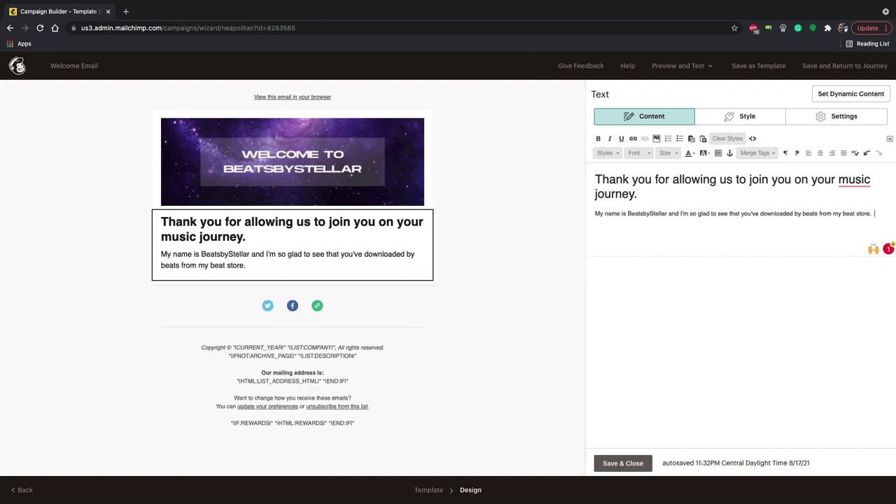
pyautogui.write(' I love getting to know new artists and connecting')
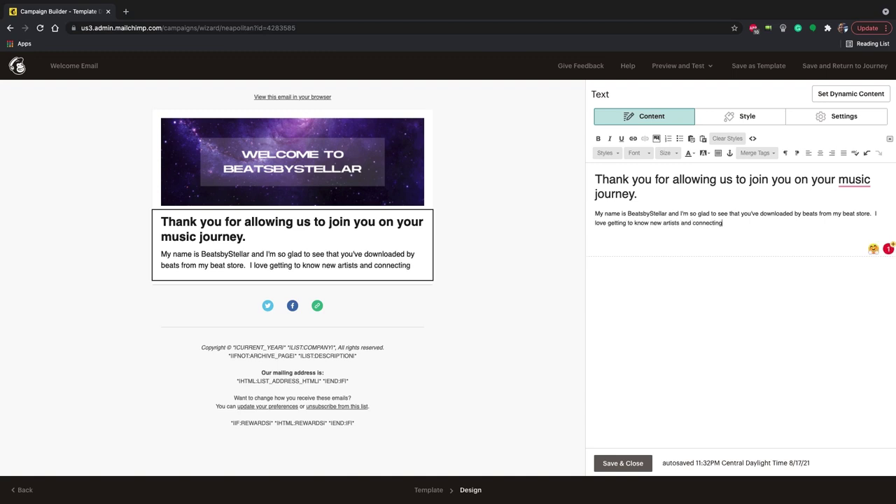
pyautogui.write(' over our shared passion for music.')
pyautogui.press('Return')
pyautogui.write("Here's some i")
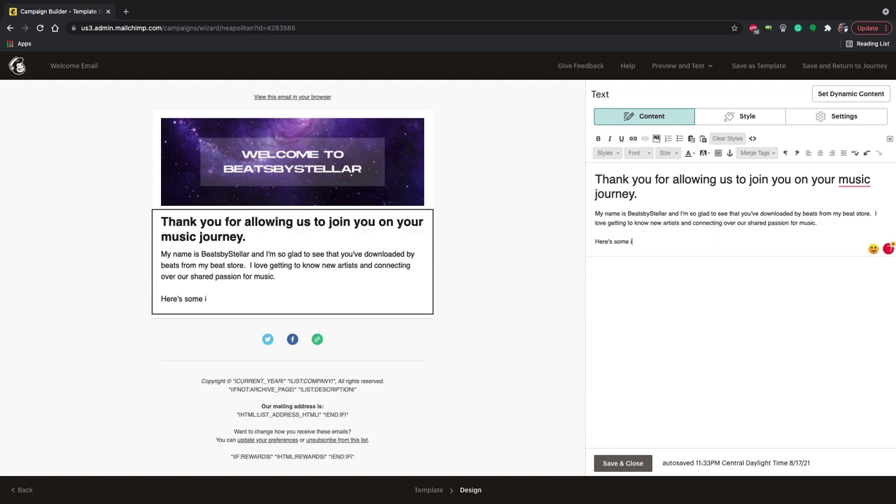
pyautogui.write('nfo on me')
pyautogui.press('BackSpace')
pyautogui.press('BackSpace')
pyautogui.press('BackSpace')
pyautogui.press('BackSpace')
pyautogui.press('BackSpace')
pyautogui.press('BackSpace')
pyautogui.press('BackSpace')
pyautogui.press('BackSpace')
pyautogui.press('BackSpace')
pyautogui.press('BackSpace')
pyautogui.press('BackSpace')
pyautogui.press('BackSpace')
pyautogui.press('BackSpace')
pyautogui.press('BackSpace')
pyautogui.press('BackSpace')
pyautogui.press('BackSpace')
pyautogui.press('BackSpace')
pyautogui.press('BackSpace')
pyautogui.write('are 5 quick facts about me:')
pyautogui.press('Return')
pyautogui.write("1. I've been a producer for over 10 year")
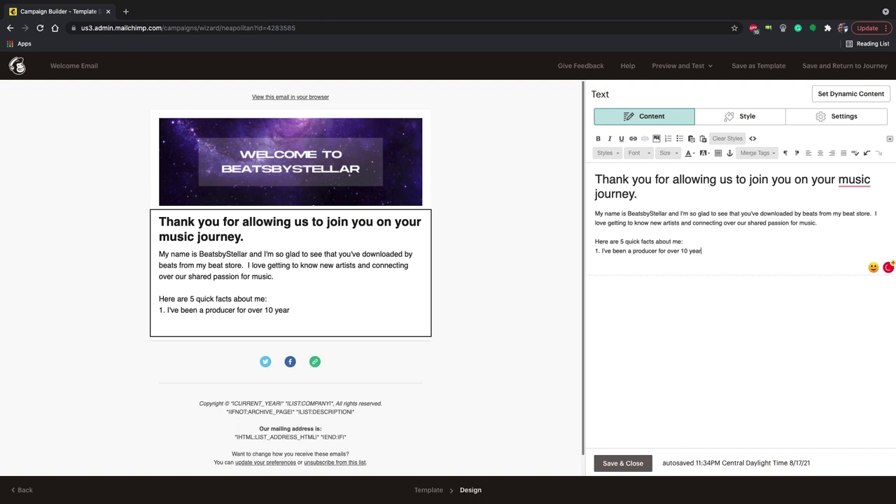
pyautogui.write('s.')
pyautogui.press('Return')
pyautogui.write('2. I have had placements with some of the top artists in the world')
pyautogui.press('Return')
pyautogui.write('3. I specialize in hip hop beats')
pyautogui.press('Return')
pyautogui.write('4. I grew ')
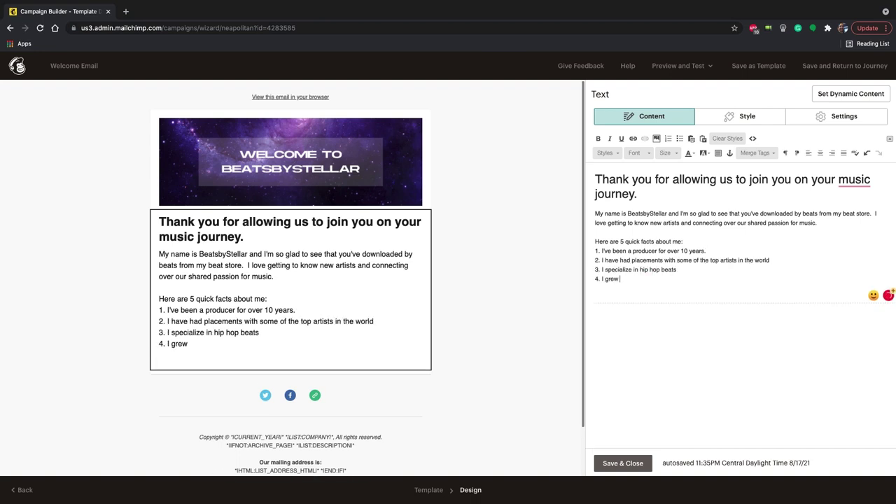
pyautogui.write('up on the west coast of the US and that has influenced my style.')
pyautogui.press('Return')
pyautogui.write("5. I'm also an experien")
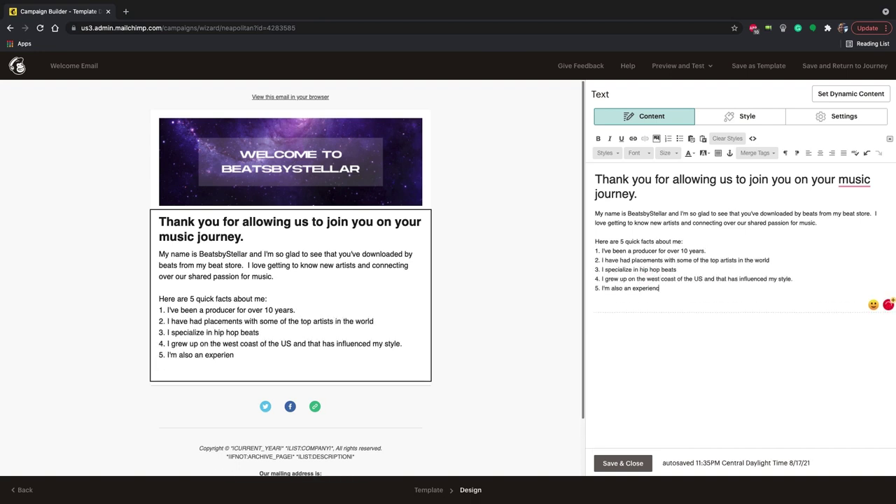
pyautogui.write('ced engineer and offer mixing services to artists who use my beats.')
# Step: Add the goal paragraph, the invitation to say hi, and the discount-code thank-you note
pyautogui.press('Return')
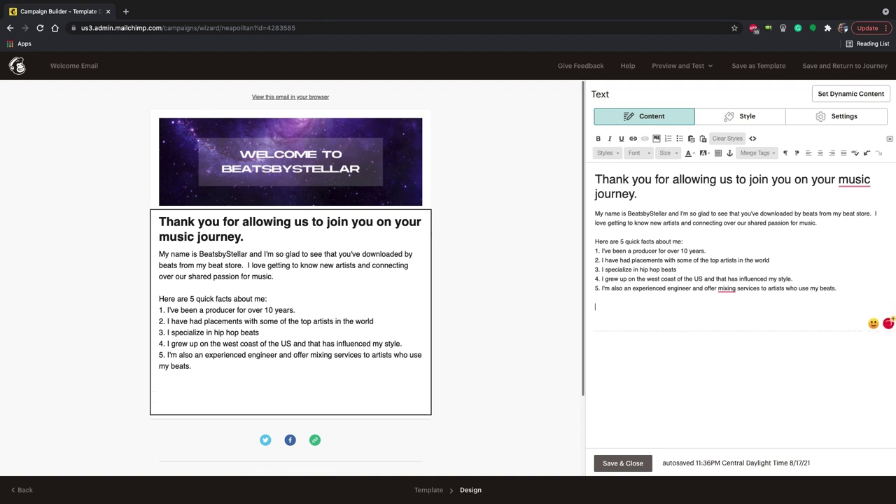
pyautogui.write('My goal in life is to help artists achieve their dreams by providing high quality beats and offering guidance along the way so that')
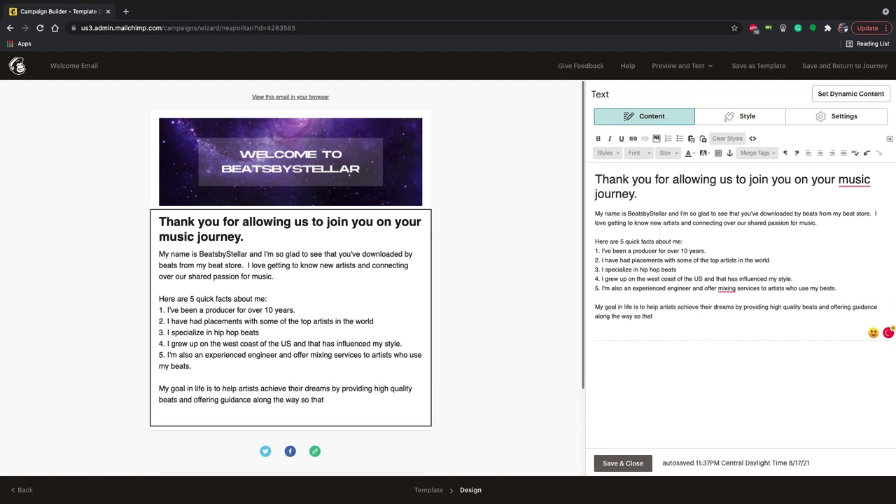
pyautogui.write(" we can all find the success we're looking for!")
pyautogui.press('Return')
pyautogui.press('Return')
pyautogui.write('So shoot me')
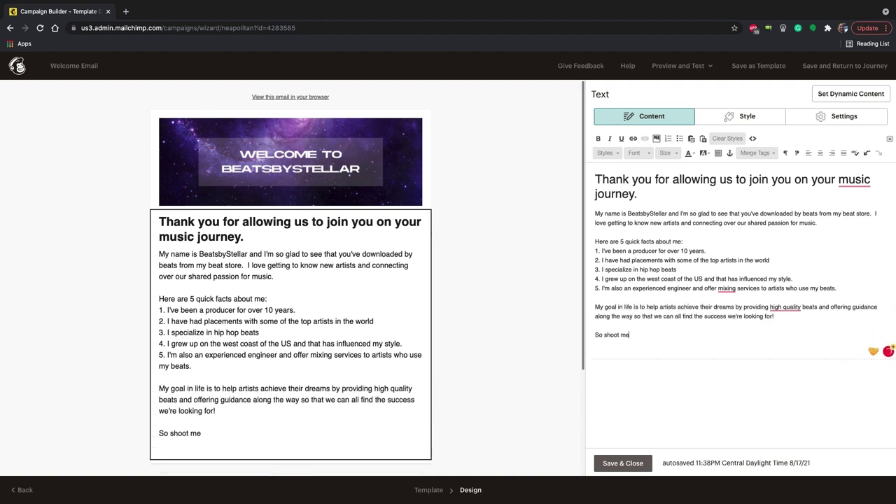
pyautogui.write(" a message and say hi. I'd love to get to hear your story as well and hear some of your wor")
pyautogui.write('k. Send me some links to your music and we can talk about what I')
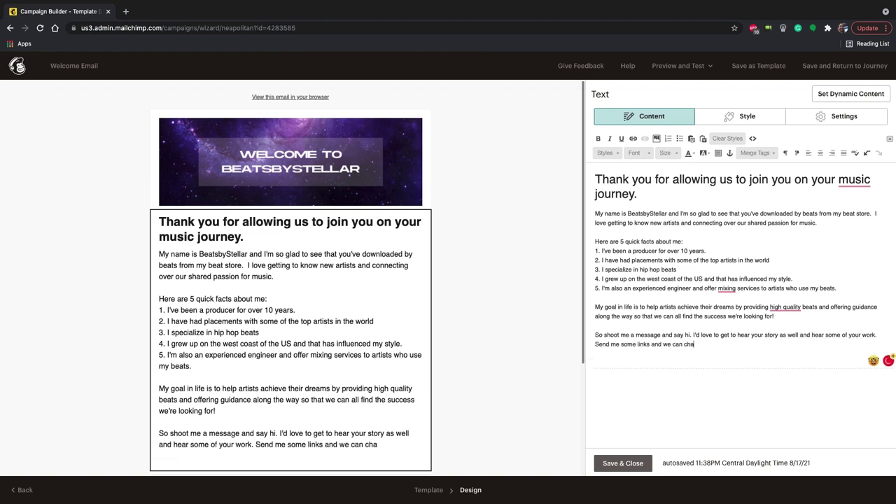
pyautogui.press('BackSpace')
pyautogui.write('BeatsbyStellar can provide for you.')
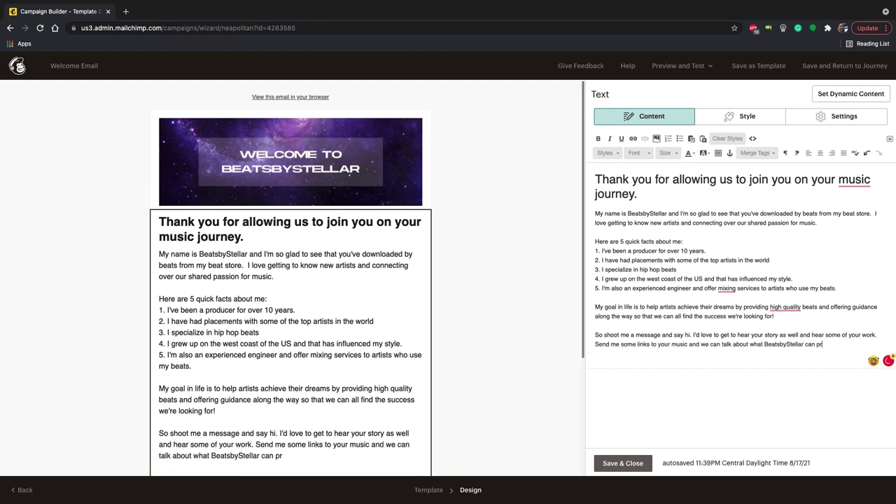
pyautogui.press('Return')
pyautogui.press('Return')
pyautogui.write('Hope to hear from you soon! Here')
pyautogui.press('BackSpace')
pyautogui.press('BackSpace')
pyautogui.press('BackSpace')
pyautogui.press('BackSpace')
pyautogui.write("Thank you for reading this message and here's a discount code for your next purchase as another token of my appreciation.")
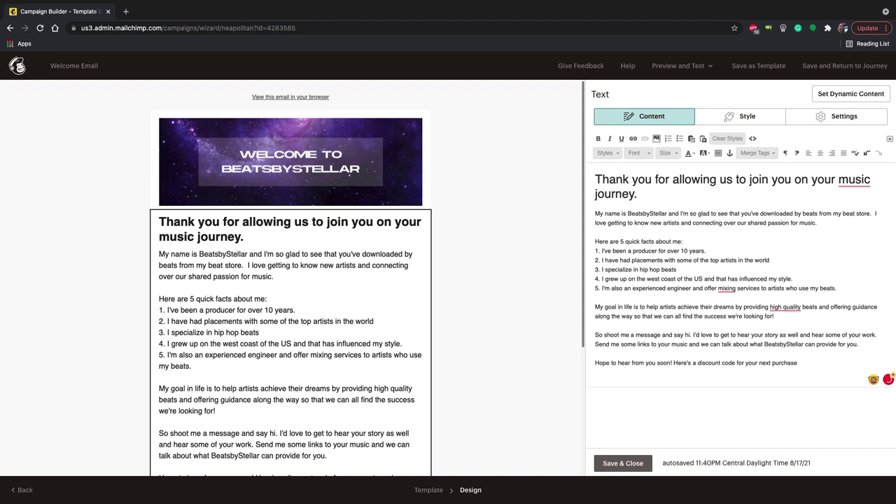
pyautogui.press('Return')
pyautogui.press('Return')
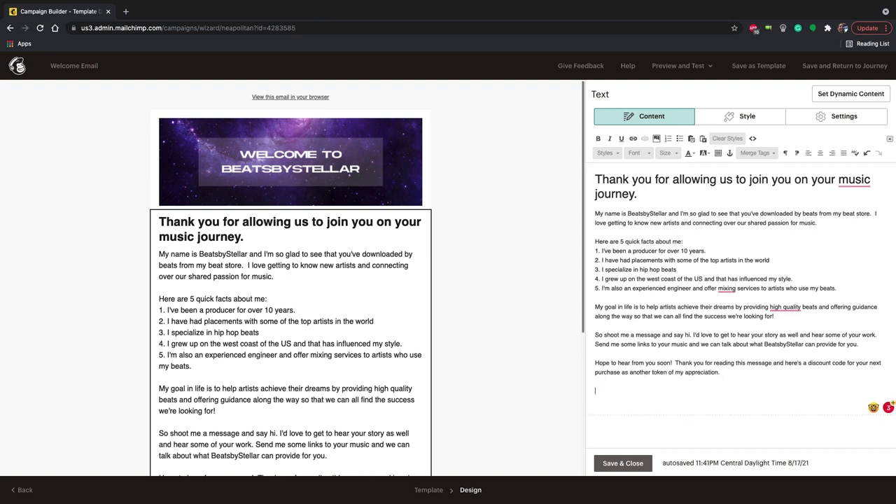
pyautogui.write('- BeatsbyStellar')
pyautogui.click(634, 463)
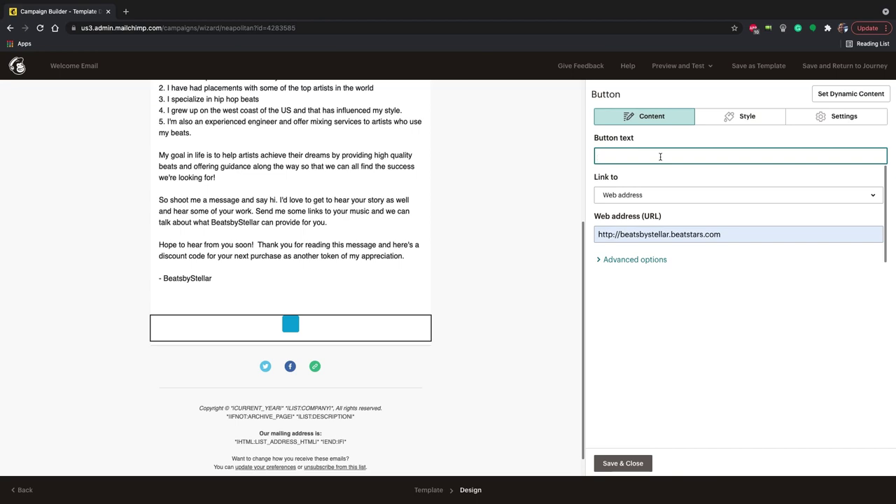
pyautogui.write('Stellar15')
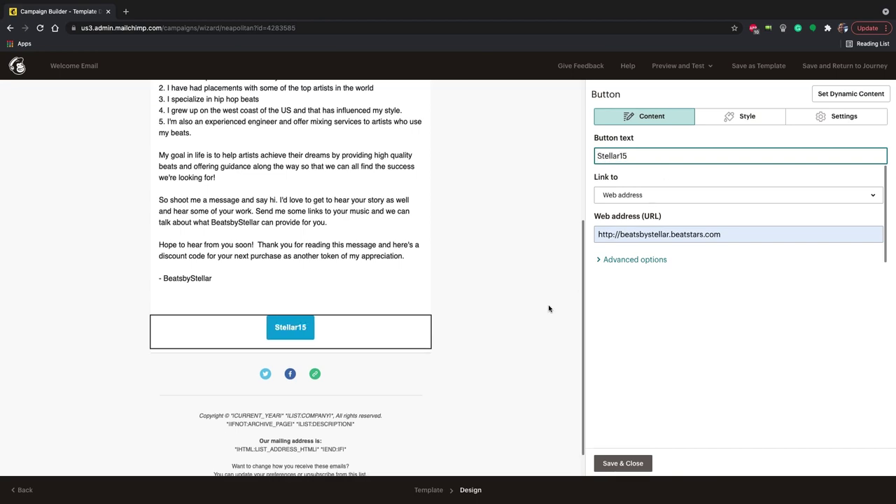
pyautogui.click(549, 308)
pyautogui.click(649, 463)
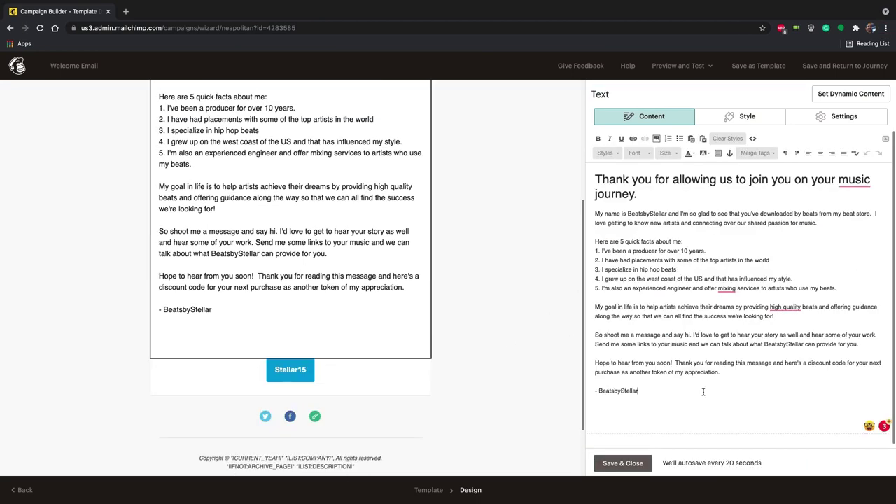
pyautogui.press('Return')
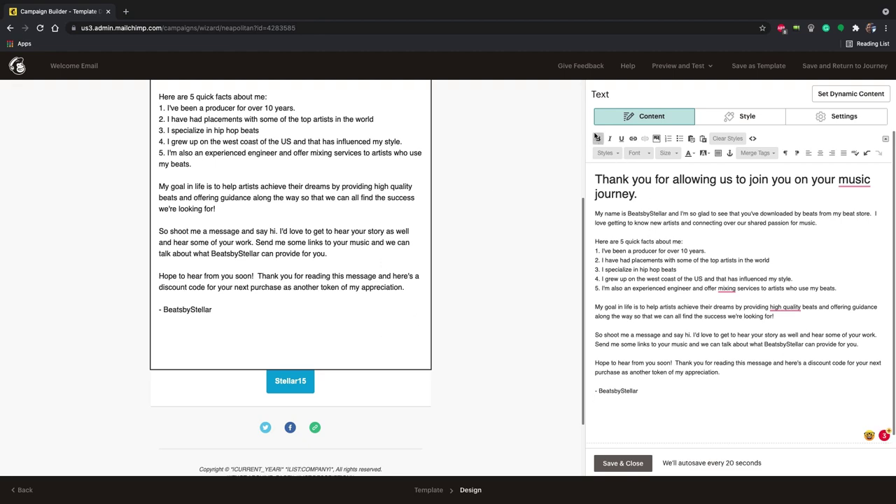
# Step: Insert the first library photo below the sign-off, resized to 500 px wide
pyautogui.click(656, 138)
pyautogui.click(180, 223)
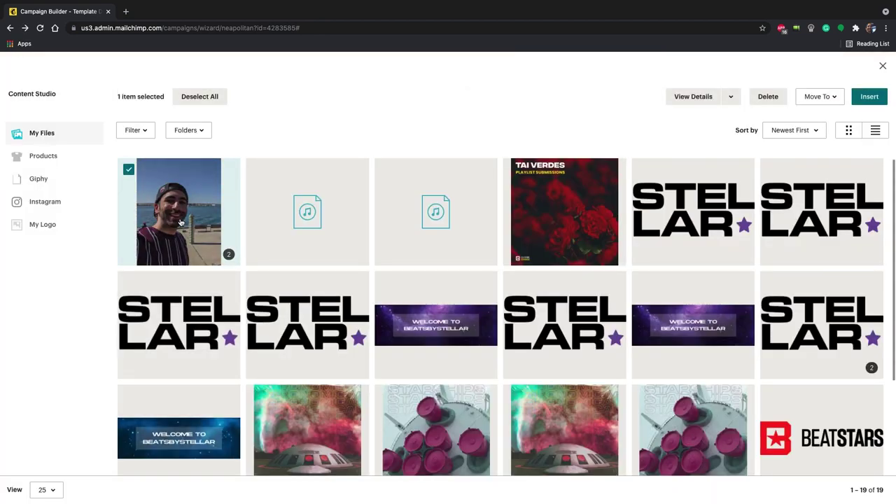
pyautogui.click(860, 99)
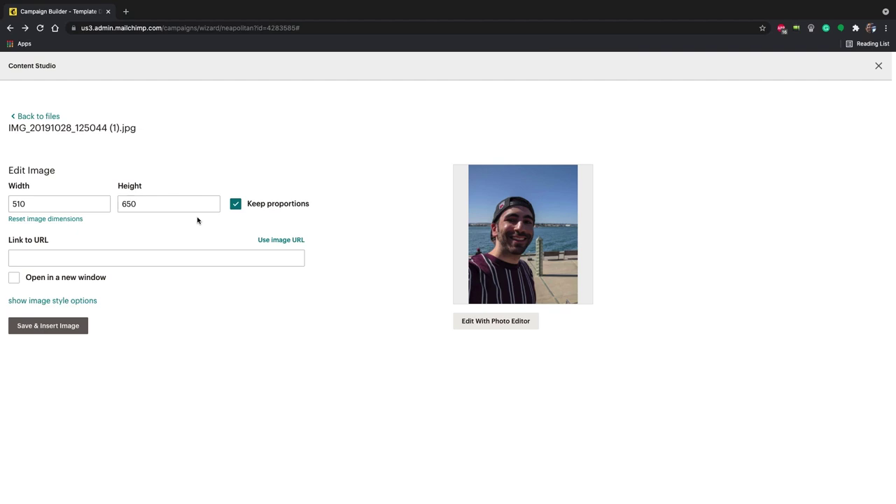
pyautogui.click(74, 204)
pyautogui.press('BackSpace')
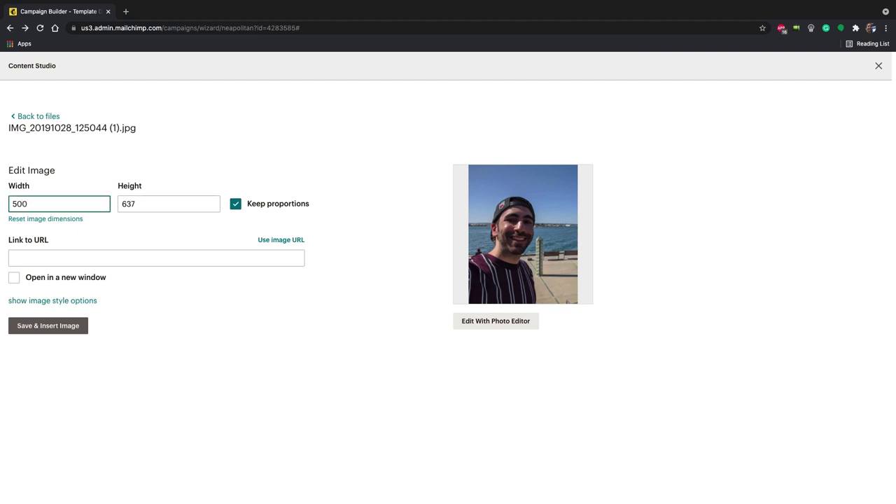
pyautogui.click(54, 334)
pyautogui.scroll(-5, 380, 355)
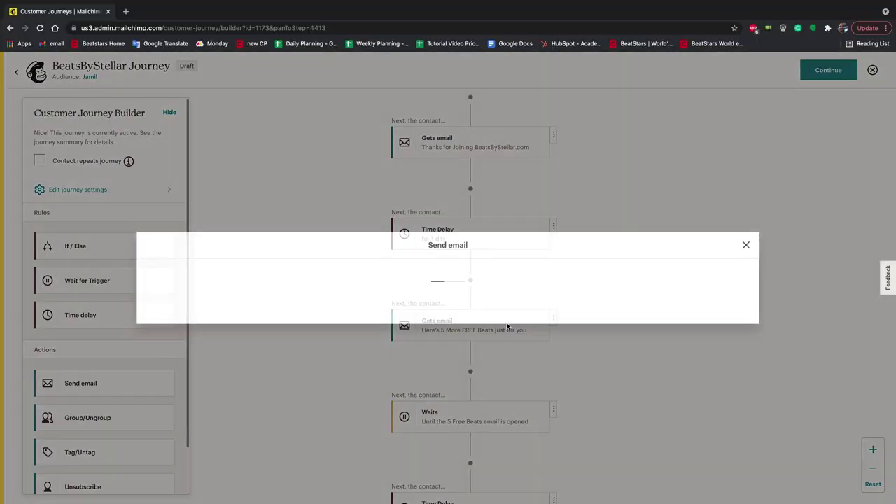
# Step: Scroll through the journey to locate the Here's 5 More FREE Beats email step
pyautogui.scroll(-2, 525, 330)
pyautogui.scroll(2, 525, 329)
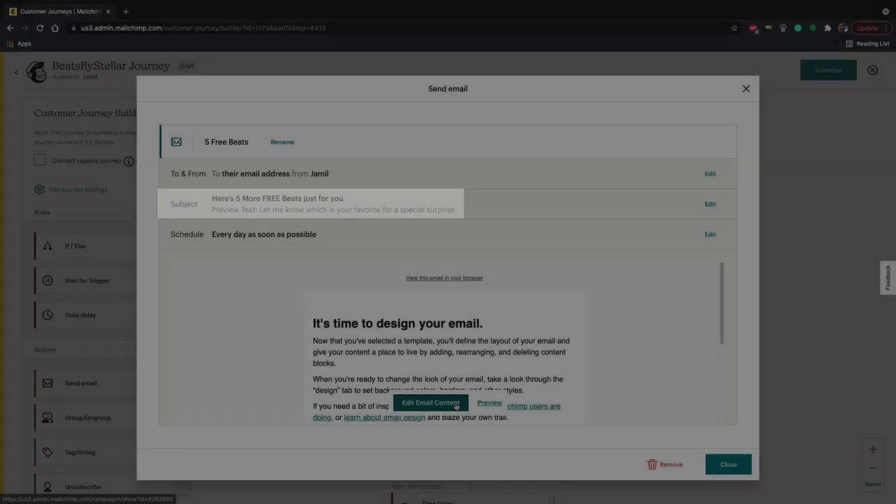
# Step: Swap the 5 Free Beats header image for Logo.05.png and shrink it to about 75%
pyautogui.click(455, 404)
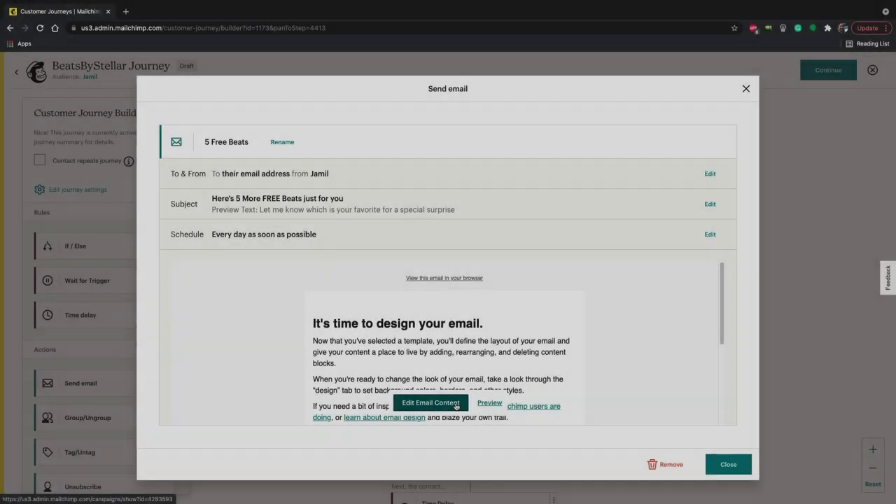
pyautogui.click(315, 147)
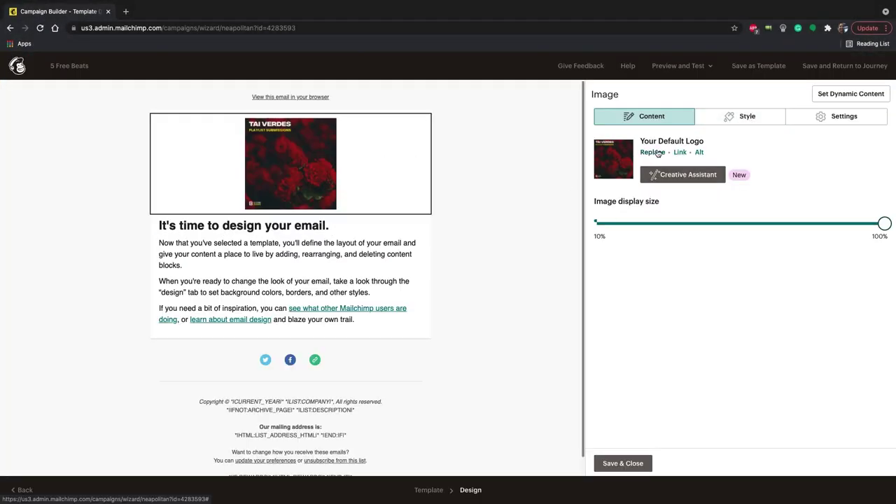
pyautogui.click(690, 176)
pyautogui.click(297, 226)
pyautogui.click(867, 98)
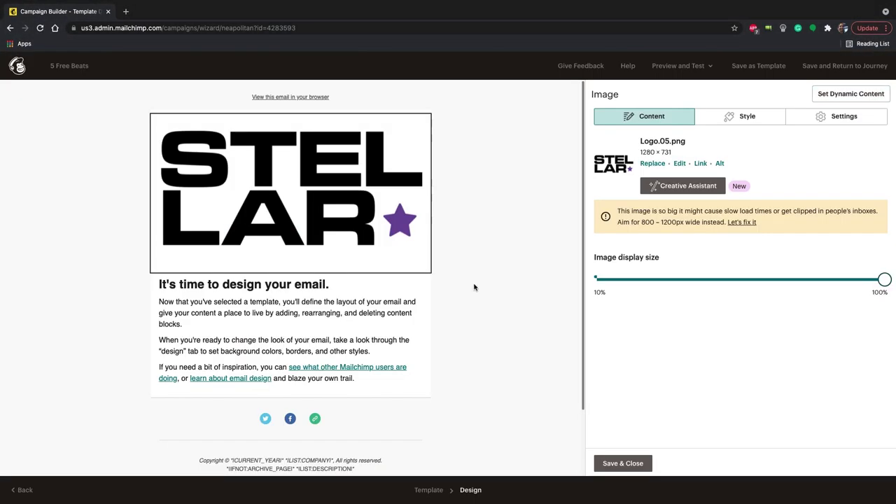
pyautogui.moveTo(885, 279); pyautogui.dragTo(808, 280)
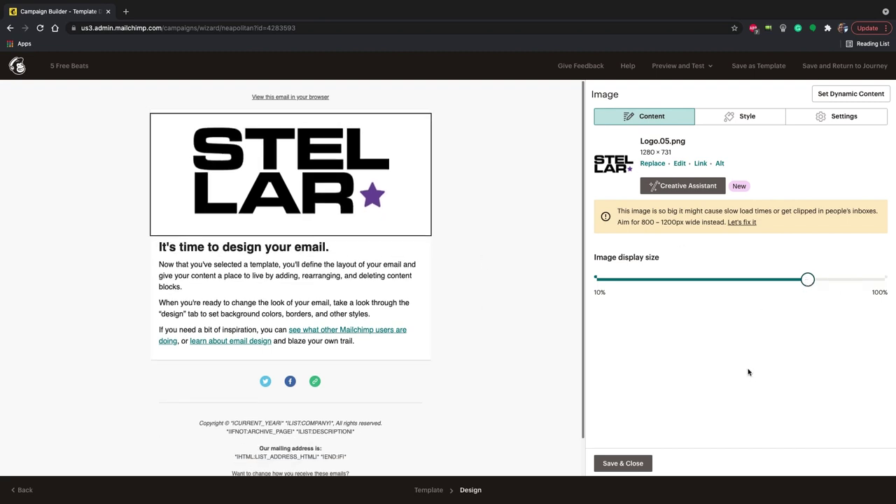
# Step: Change the heading to 'Check out these exclusive beats only for my most loyal fans.'
pyautogui.click(350, 294)
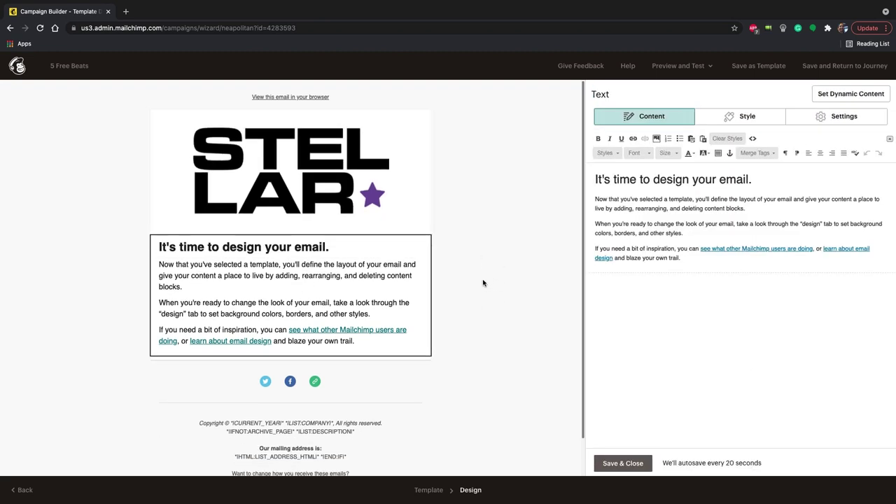
pyautogui.tripleClick(760, 179)
pyautogui.press('BackSpace')
pyautogui.write('Check out these exclusive')
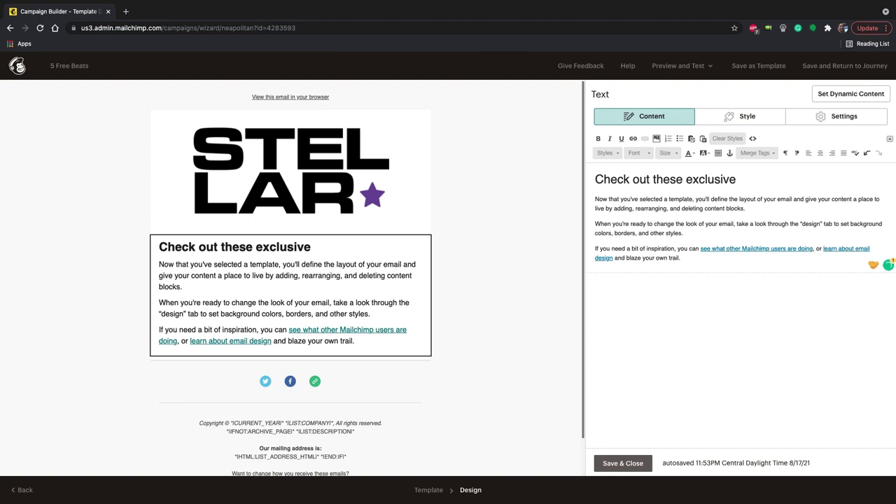
pyautogui.write(' beats only for my most loyal fans.')
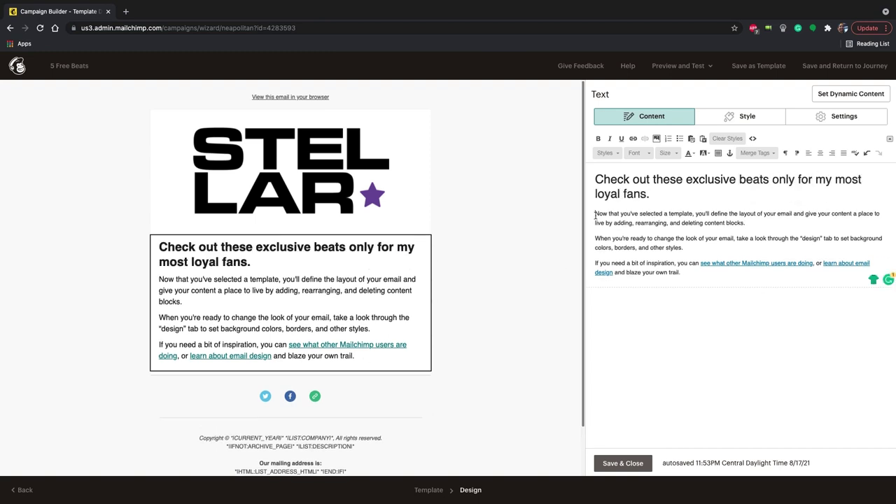
# Step: Replace the body paragraphs with the free-beats feedback message and a reply-with-your-favourite request
pyautogui.moveTo(595, 216); pyautogui.dragTo(680, 274)
pyautogui.press('BackSpace')
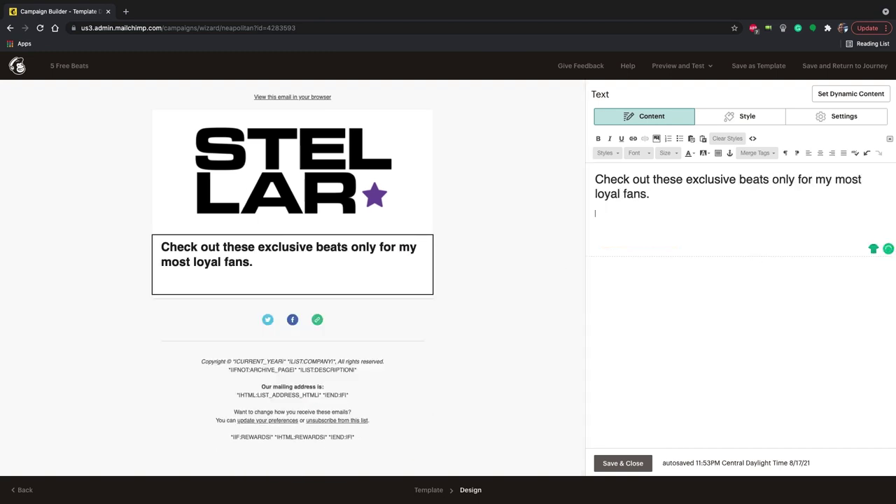
pyautogui.write('I wanted you to check out these free beats and')
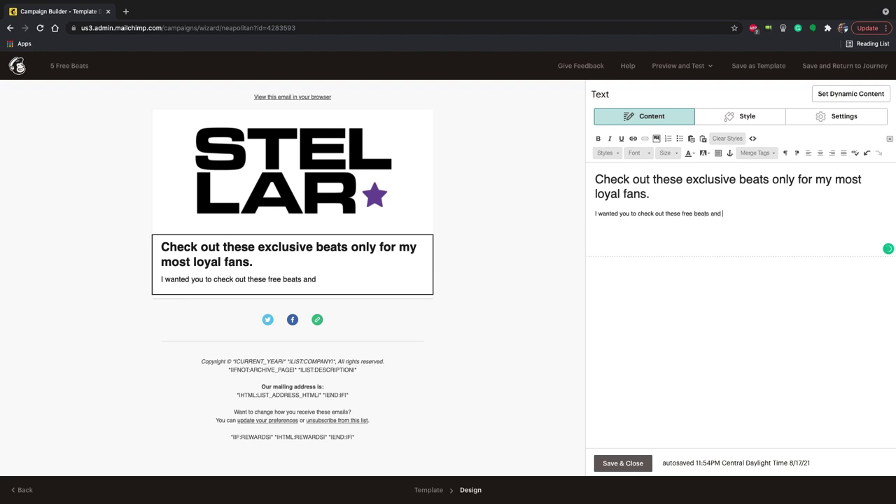
pyautogui.write(' get some feedback from you! These are all really different and')
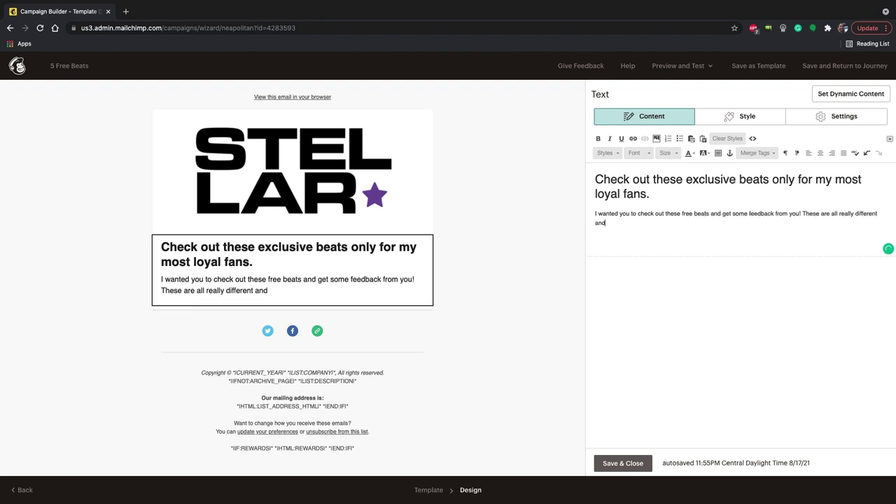
pyautogui.write(' I wanted to see which one was your favorite')
pyautogui.write('.')
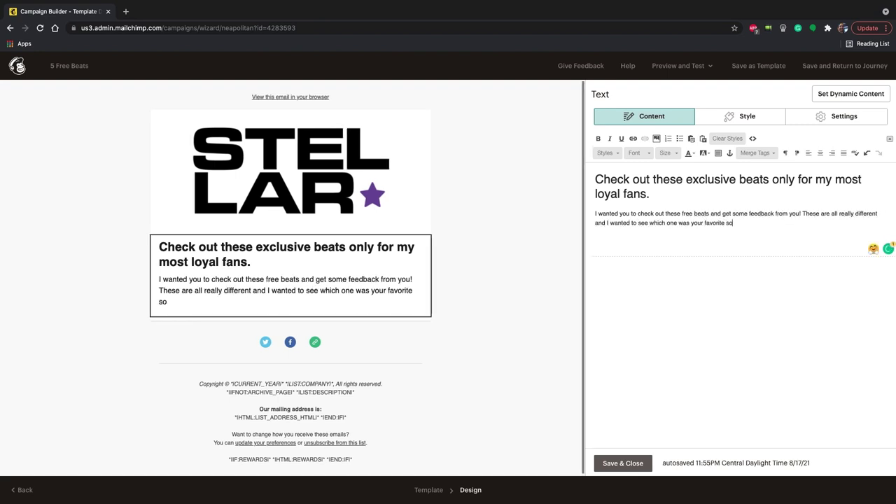
pyautogui.press('Return')
pyautogui.write('Reply to this email and let me know which one is most your style')
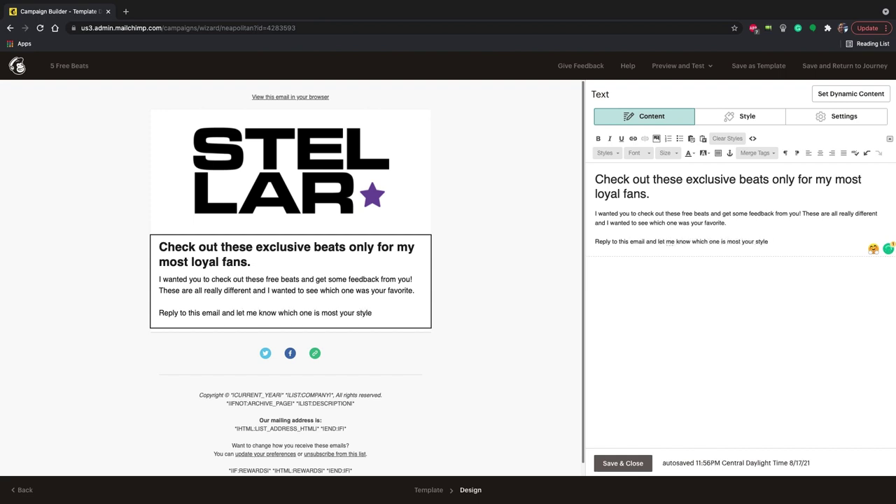
pyautogui.write(" and I'll send you something special!")
pyautogui.press('Return')
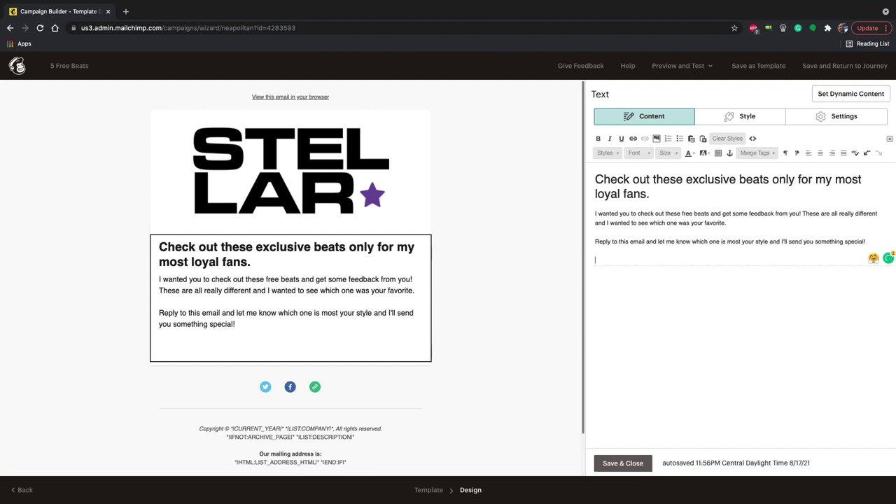
# Step: Finish the -BeatsbyStellar sign-off and add a Download Now! button below the text
pyautogui.write('-BeatsbyStellar')
pyautogui.click(622, 462)
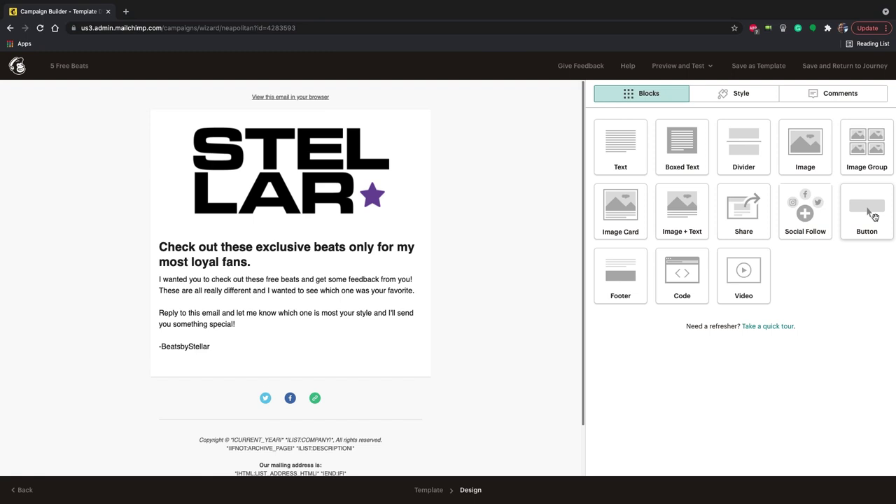
pyautogui.moveTo(866, 213); pyautogui.dragTo(290, 381)
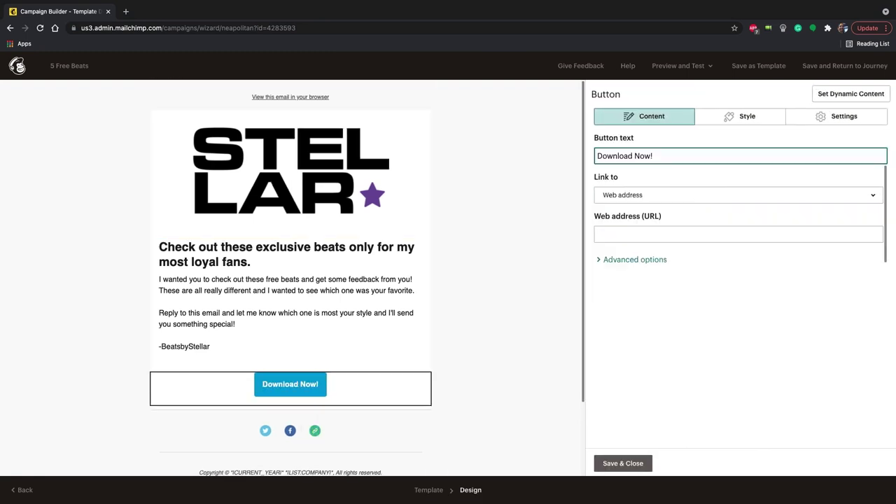
pyautogui.click(650, 237)
pyautogui.click(683, 234)
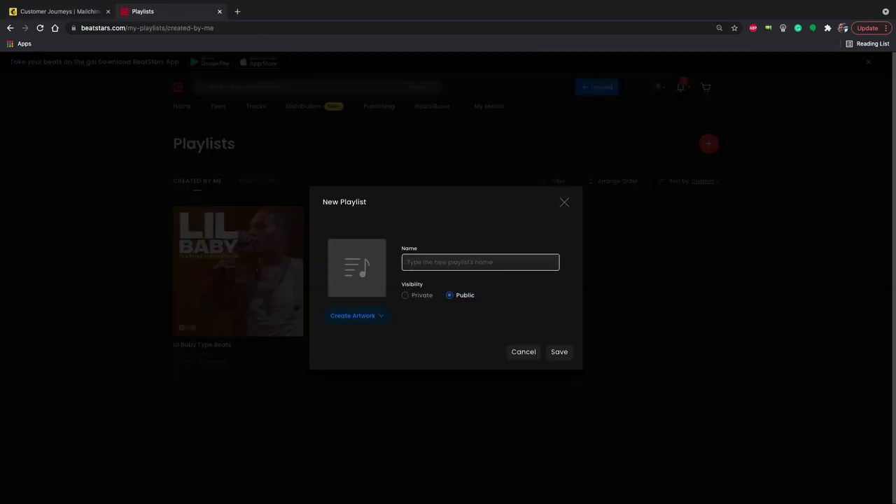
# Step: Create the Drill Beats playlist and add The Void, Ancient Geometry and Isolation to it
pyautogui.write('Drill Beats')
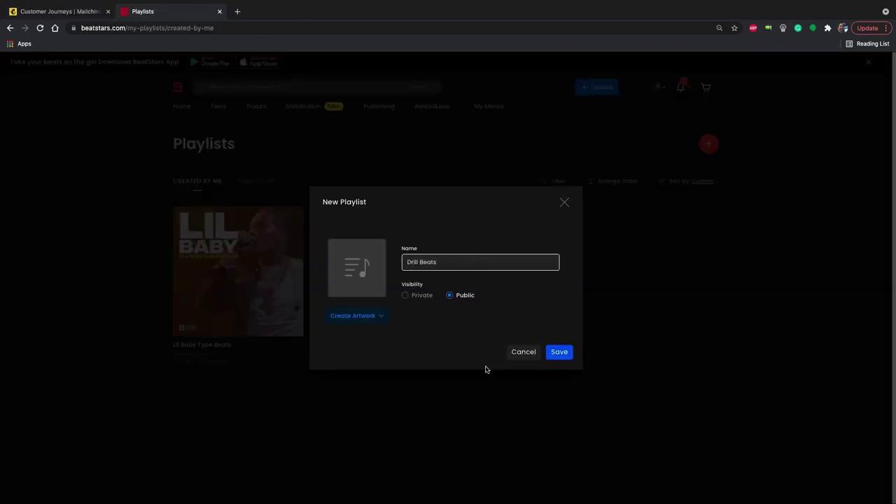
pyautogui.click(559, 352)
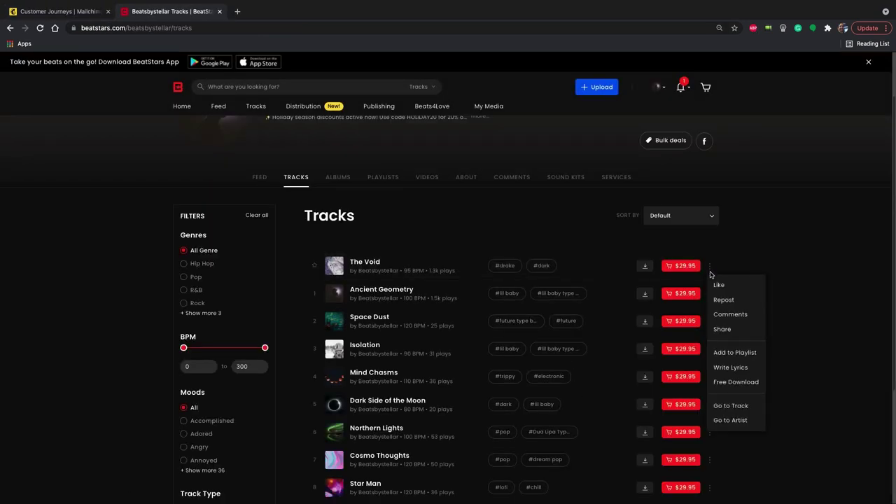
pyautogui.click(734, 353)
pyautogui.click(600, 280)
pyautogui.click(710, 294)
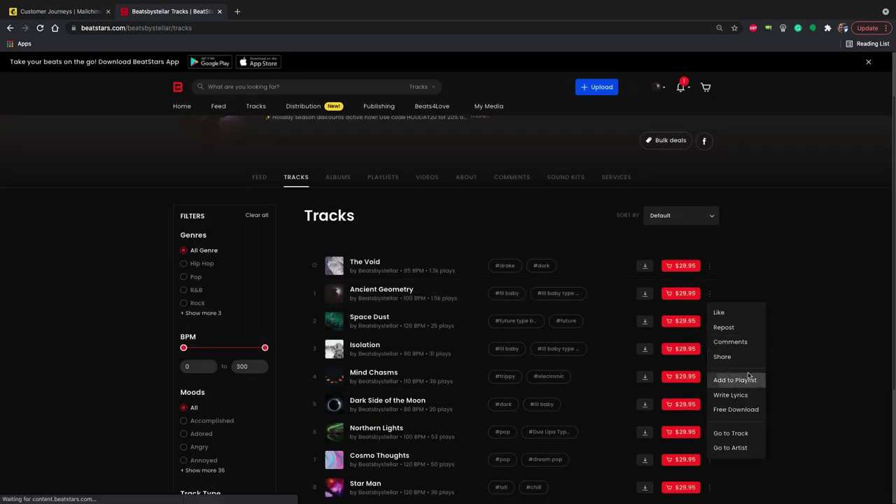
pyautogui.click(730, 376)
pyautogui.click(559, 265)
pyautogui.click(715, 350)
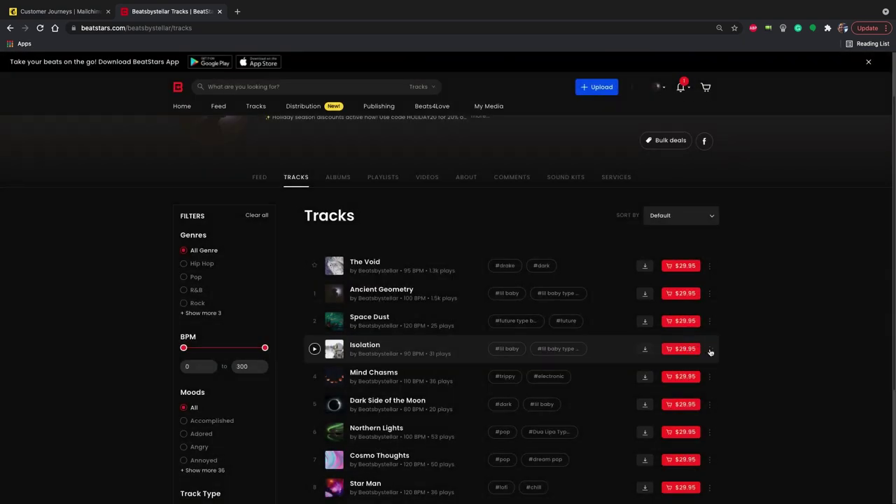
pyautogui.click(710, 349)
pyautogui.click(729, 265)
pyautogui.click(753, 295)
# Step: Save Drill Beats with its new cover art, then add a Wait for Trigger step in Mailchimp
pyautogui.click(658, 87)
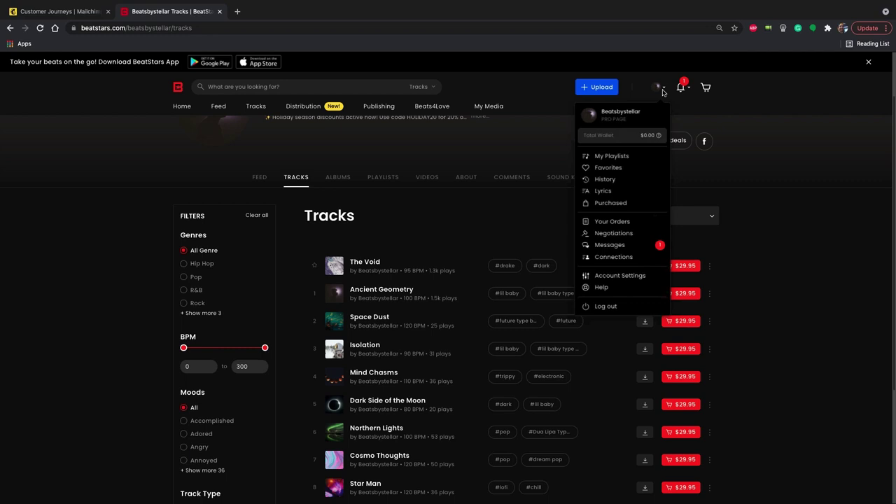
pyautogui.click(601, 153)
pyautogui.click(200, 346)
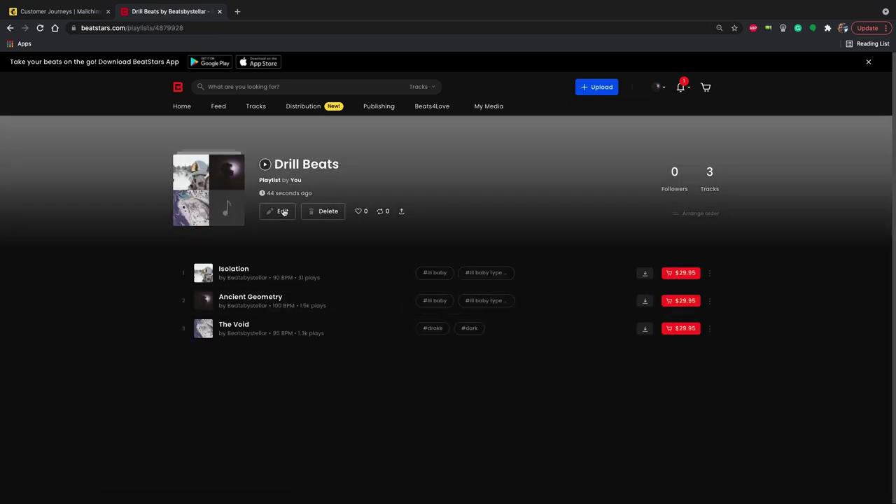
pyautogui.click(281, 211)
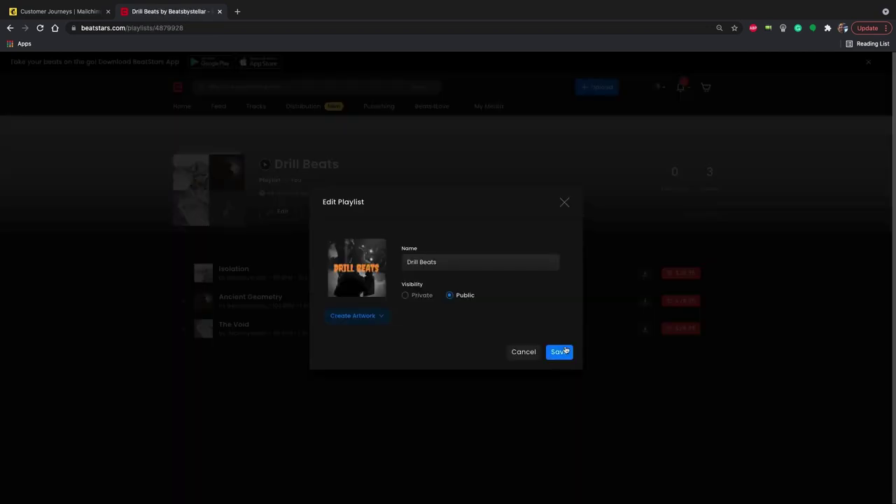
pyautogui.click(560, 352)
pyautogui.hotkey('ctrl', 'w')
pyautogui.moveTo(84, 287); pyautogui.dragTo(469, 294)
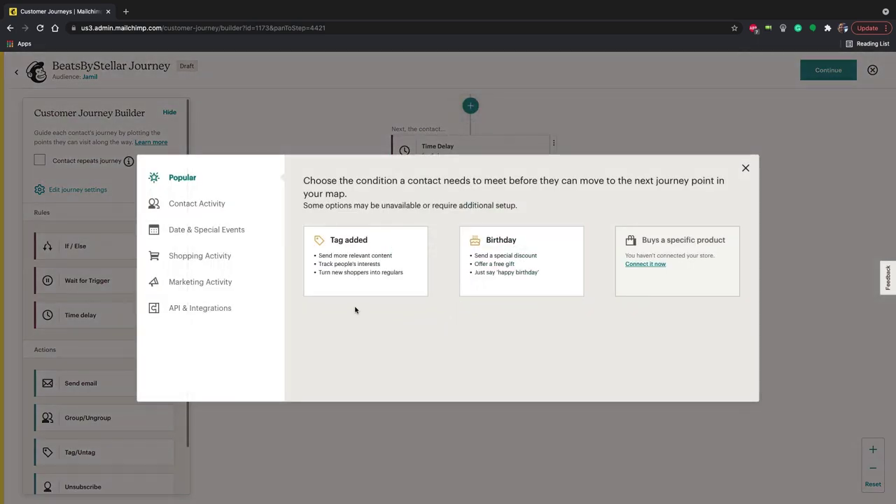
# Step: Browse the contact, date, shopping, marketing and API trigger categories for the Wait for Trigger step
pyautogui.click(218, 210)
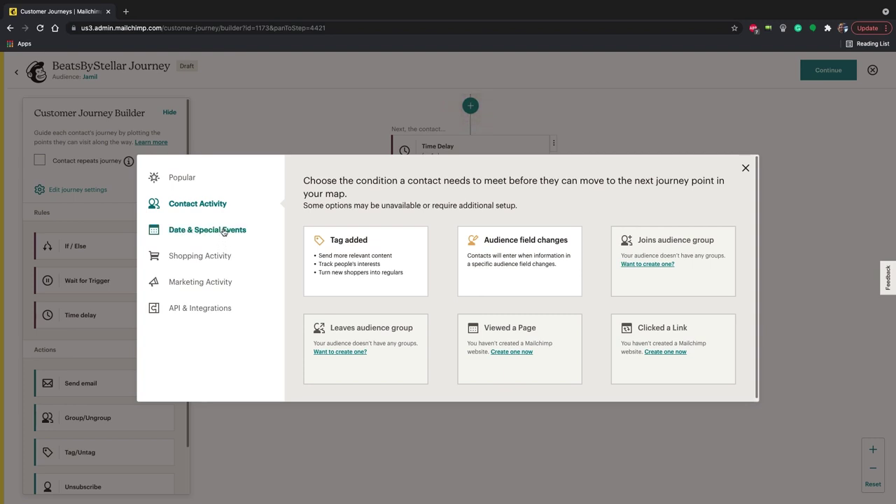
pyautogui.click(222, 233)
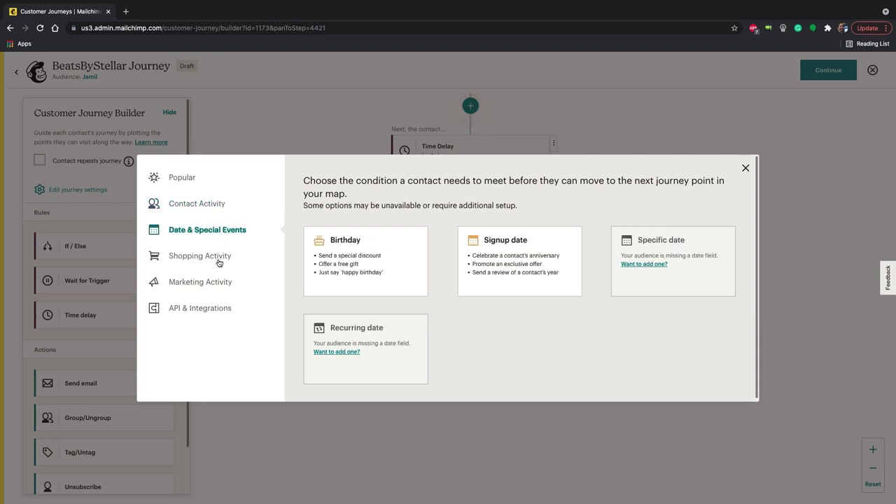
pyautogui.click(219, 261)
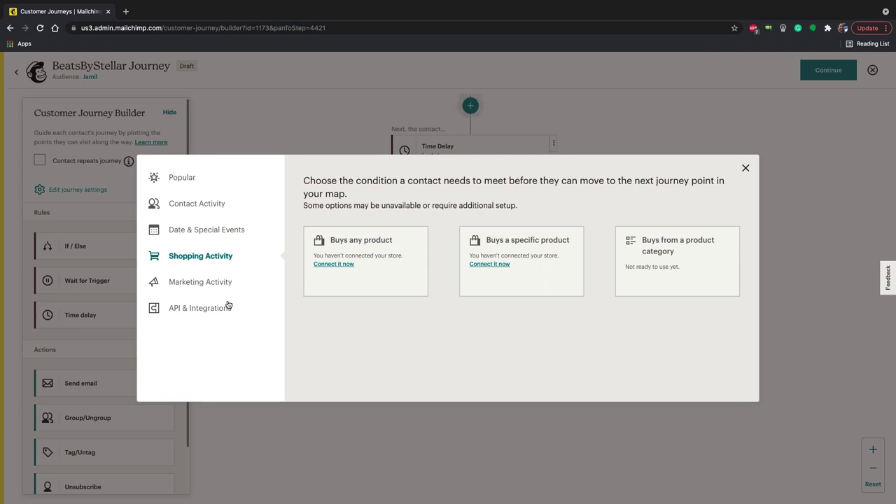
pyautogui.click(222, 287)
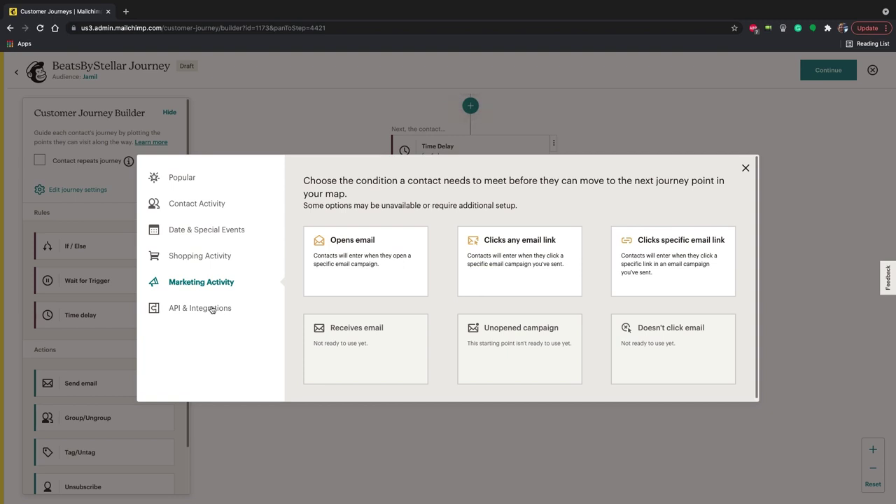
pyautogui.click(213, 309)
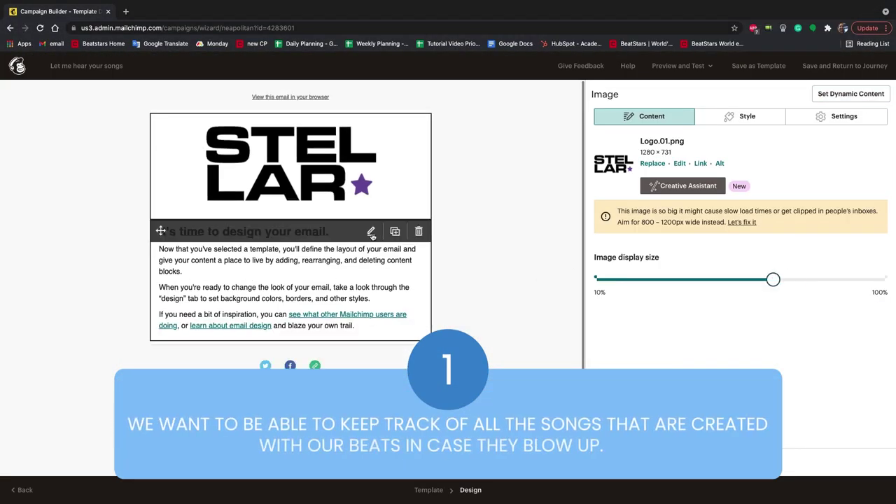
# Step: Replace the placeholder body with a thank-you greeting and a 'something is missing' paragraph
pyautogui.click(371, 232)
pyautogui.hotkey('ctrl', 'a')
pyautogui.write('Hey,')
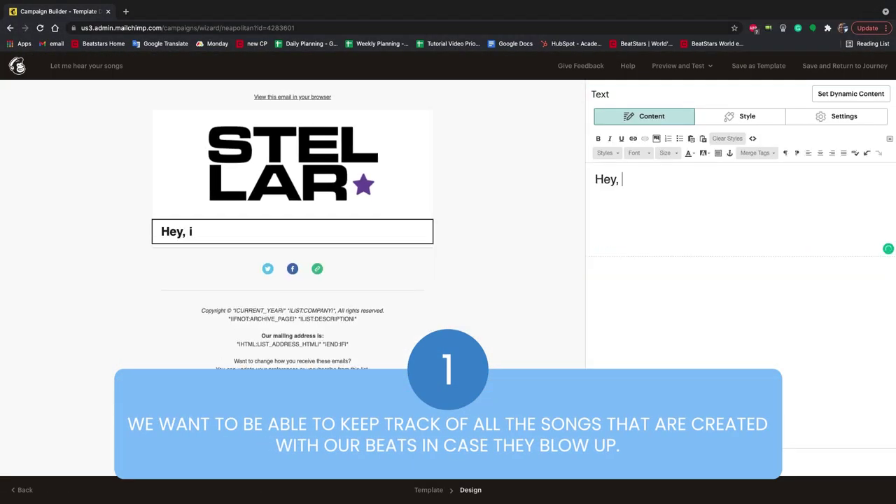
pyautogui.hotkey('ctrl', 'a')
pyautogui.press('BackSpace')
pyautogui.write("Hey, it's")
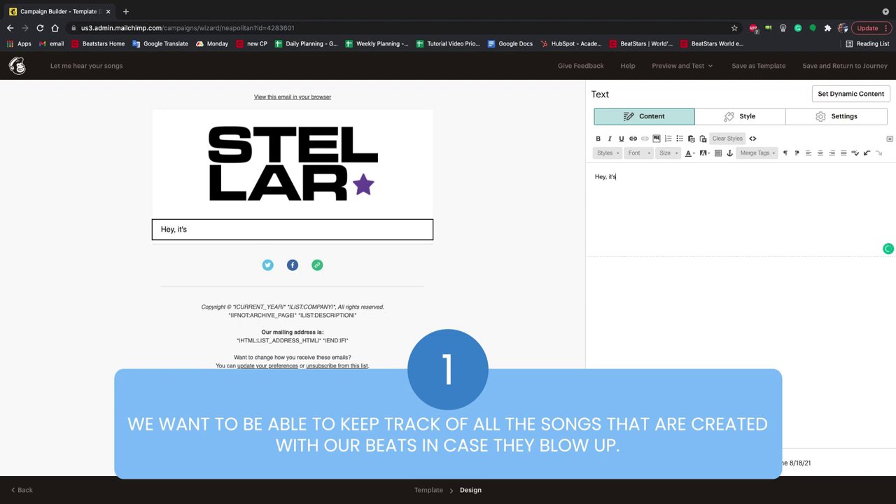
pyautogui.press('BackSpace')
pyautogui.press('BackSpace')
pyautogui.press('BackSpace')
pyautogui.press('BackSpace')
pyautogui.press('BackSpace')
pyautogui.press('BackSpace')
pyautogui.write('again!  Thank you so much for checking out my beat')
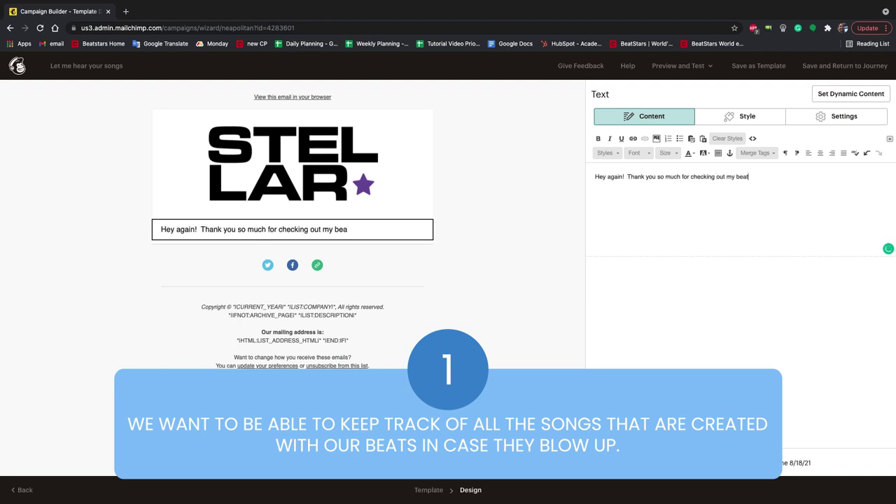
pyautogui.write('s. You have no idea how much it means to me.')
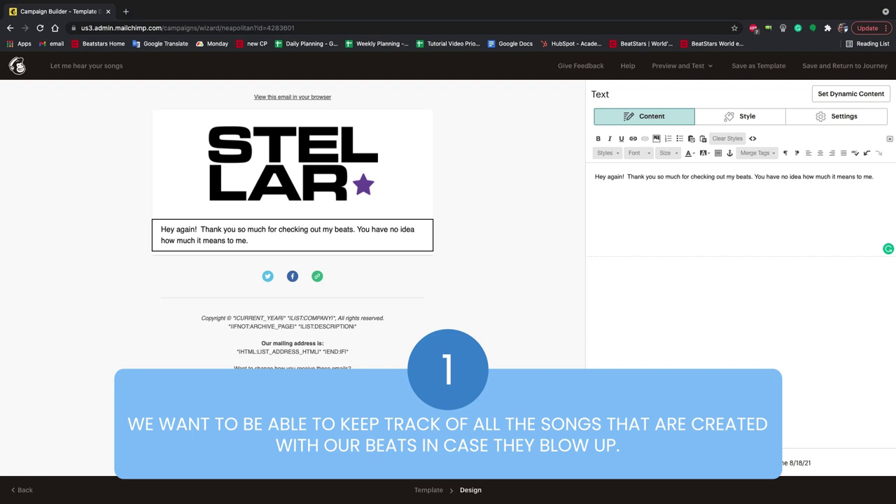
pyautogui.write(' My music is my passion and it feels great know')
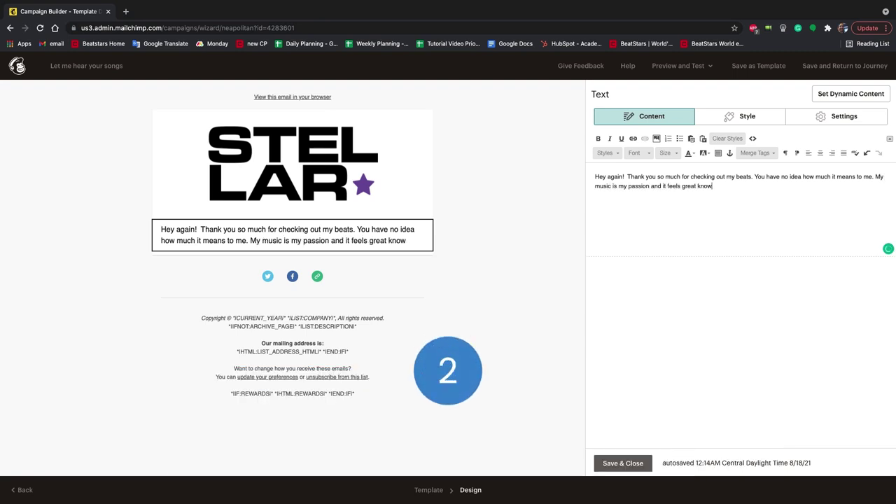
pyautogui.write("ing you've ")
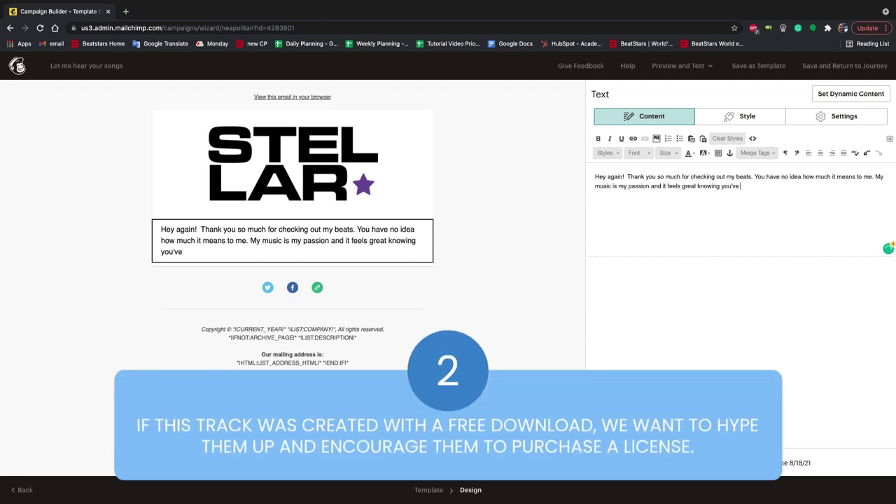
pyautogui.write('been enjoying it.')
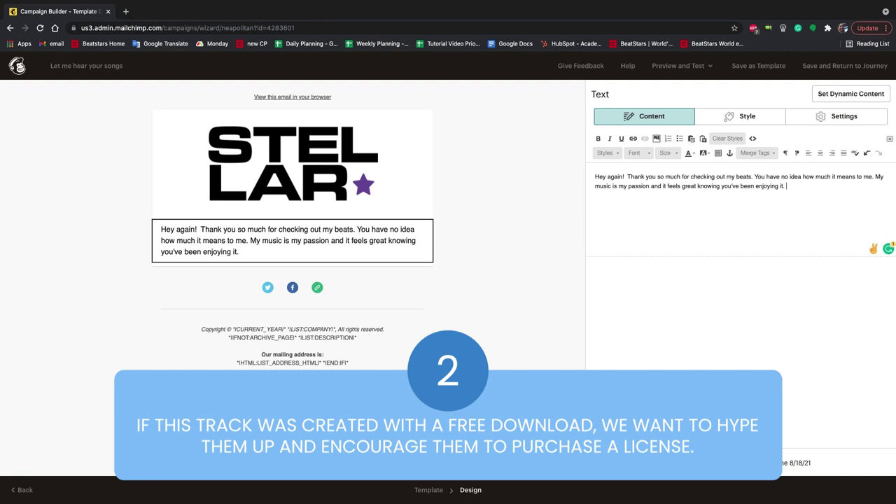
pyautogui.press('Return')
pyautogui.write("But...something is missing. You've been l")
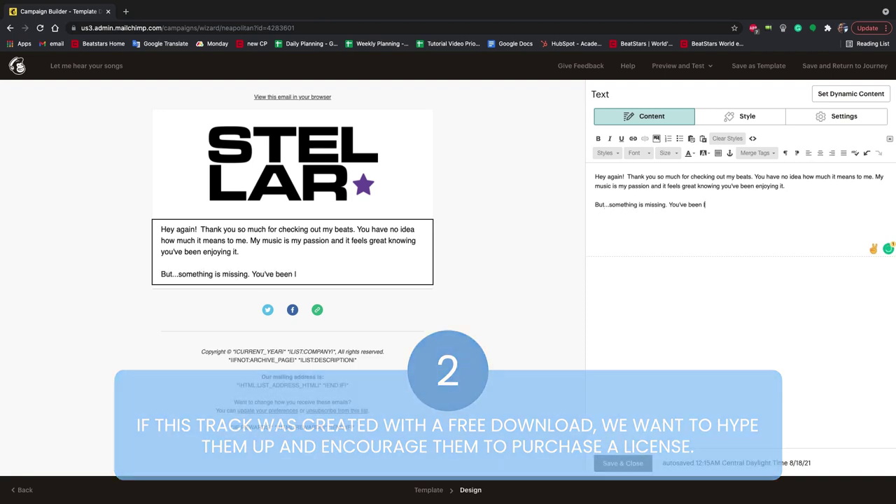
pyautogui.write("istening to my art, but I haven't had a chance to hear yours yet! ")
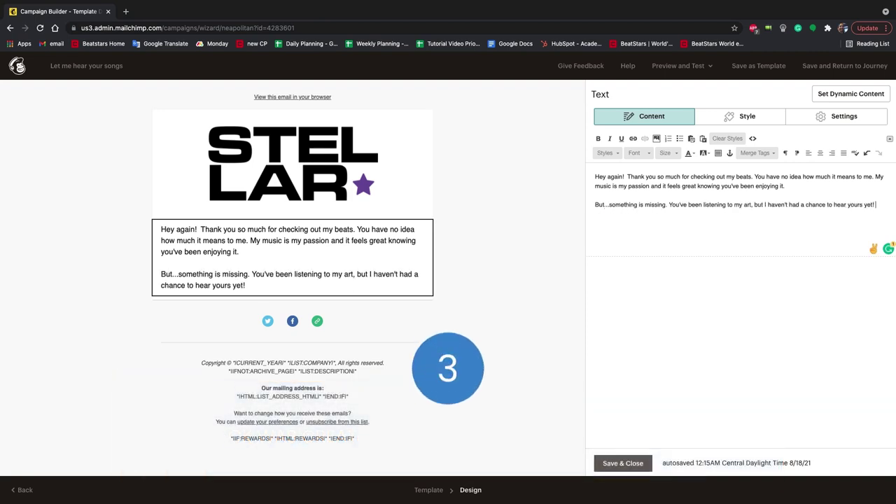
pyautogui.write("Let's fix that.")
# Step: Add the request for songs made with the beats, a collab closing and the -BeatsbyStellar sign-off
pyautogui.press('Return')
pyautogui.write('Send me')
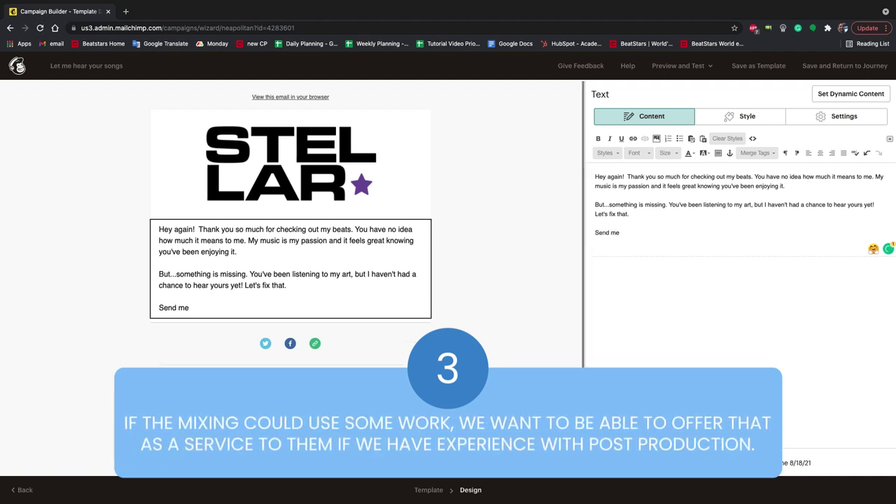
pyautogui.write(' any tracks you')
pyautogui.hotkey('ctrl', 'BackSpace')
pyautogui.hotkey('ctrl', 'BackSpace')
pyautogui.hotkey('ctrl', 'BackSpace')
pyautogui.hotkey('ctrl', 'BackSpace')
pyautogui.hotkey('ctrl', 'BackSpace')
pyautogui.write('I want to hear the songs')
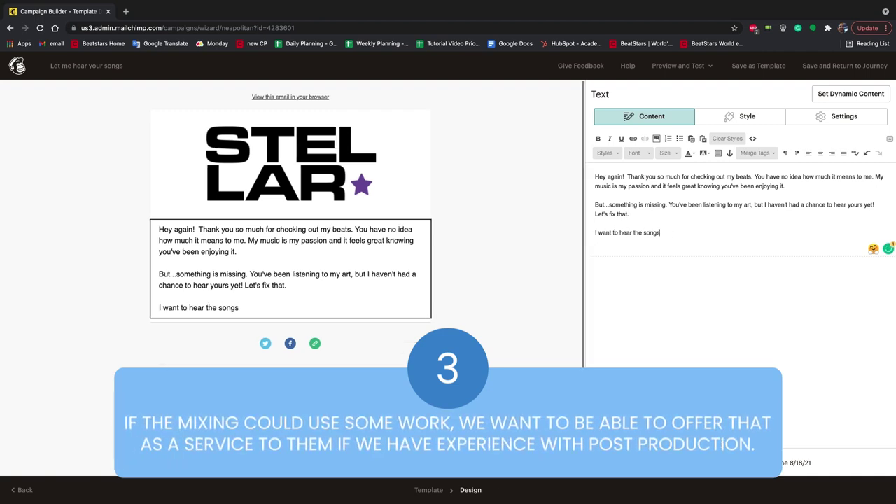
pyautogui.write(" you've created with my beats! ")
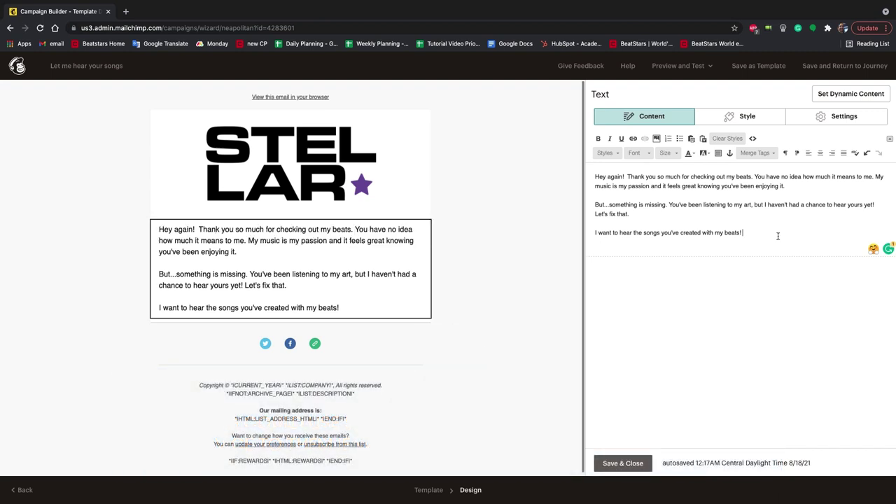
pyautogui.write("Send me anything you've created with my mu")
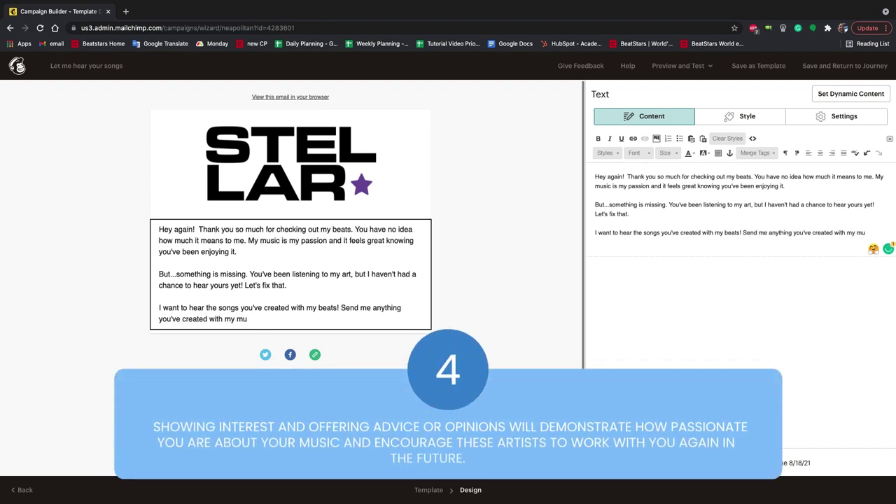
pyautogui.press('BackSpace')
pyautogui.press('BackSpace')
pyautogui.write('beats, whether is be a demo, completed song, ')
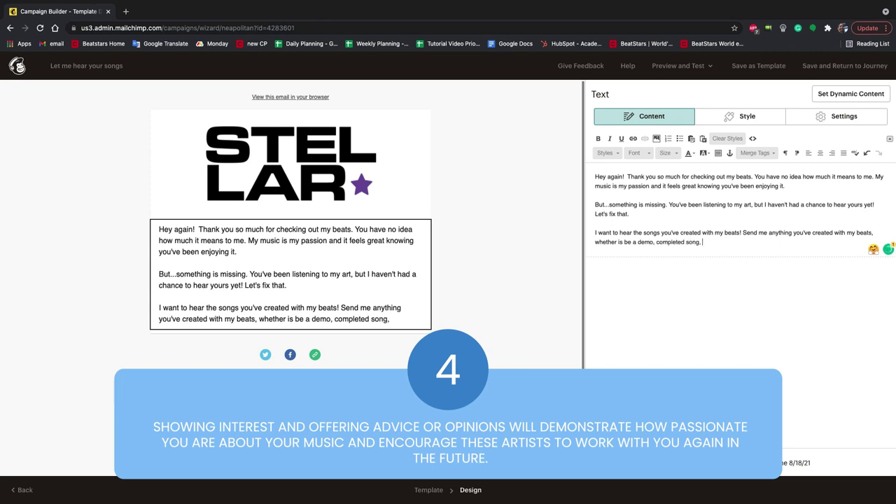
pyautogui.write('just a hook, a video, a podcast')
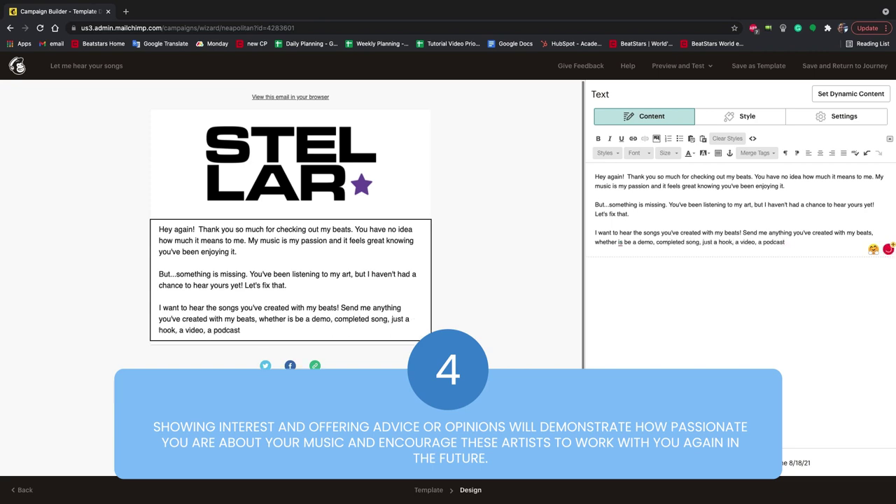
pyautogui.write(', anything! I would love to check it out an')
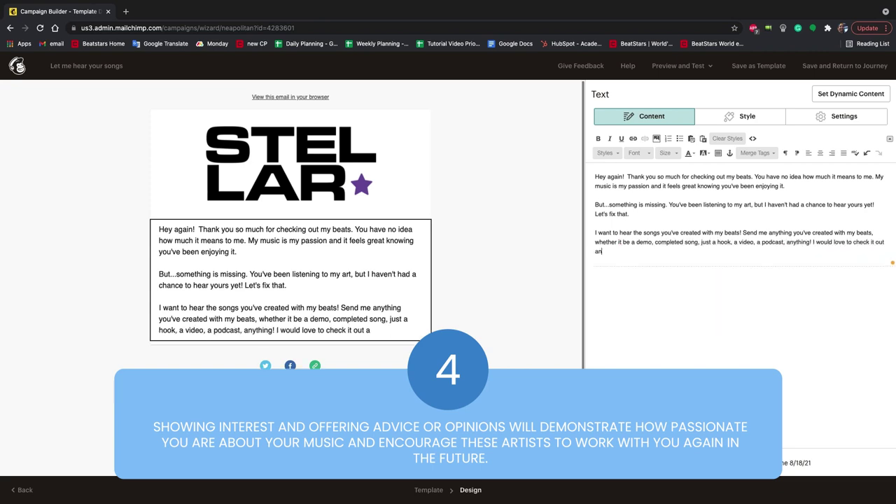
pyautogui.write('d let you know what I think.')
pyautogui.press('Return')
pyautogui.write('Hopefully this can be the start of a cr')
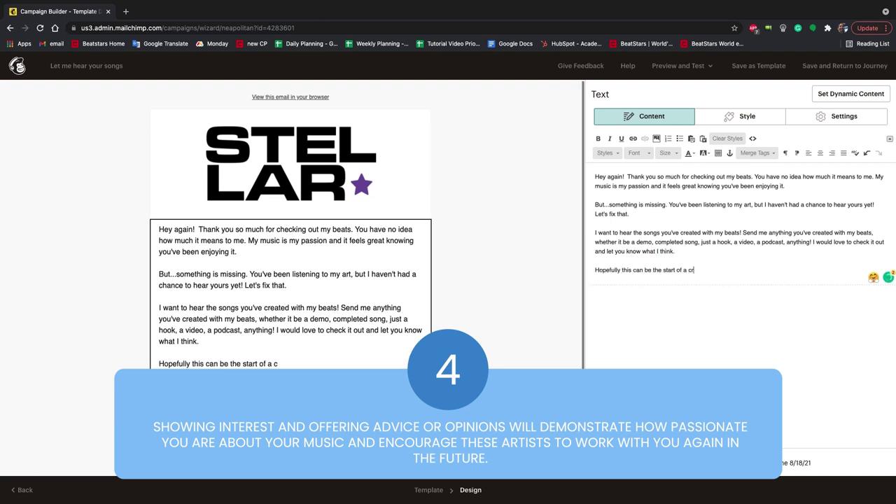
pyautogui.write('eat creative relationship and we can collab on more projects')
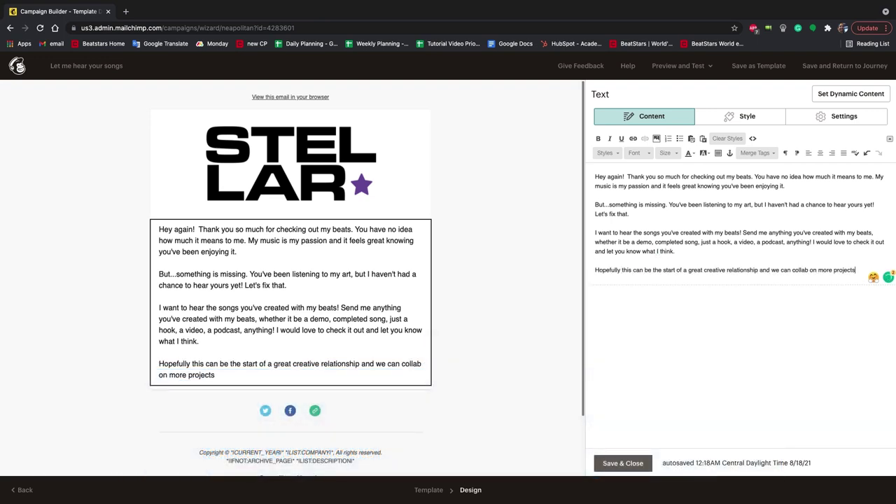
pyautogui.write(' soon!')
pyautogui.press('Return')
pyautogui.write('-BeatsbyStellar')
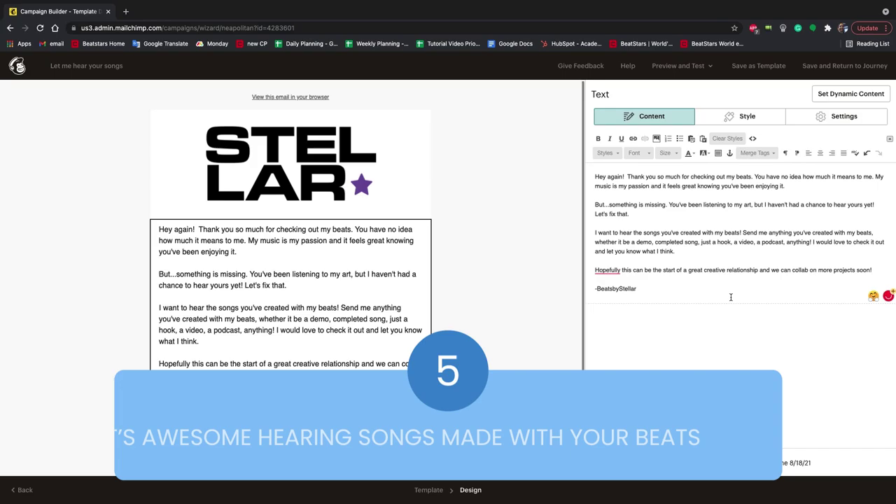